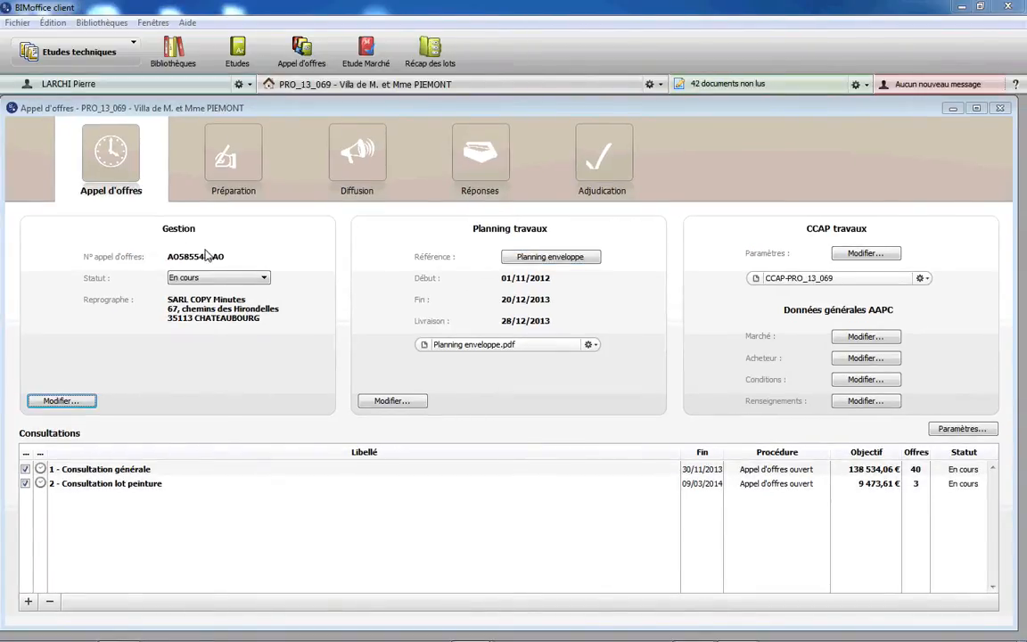
Step: Apply the tender's management details as they stand and open the Planning enveloppe works schedule
click(64, 401)
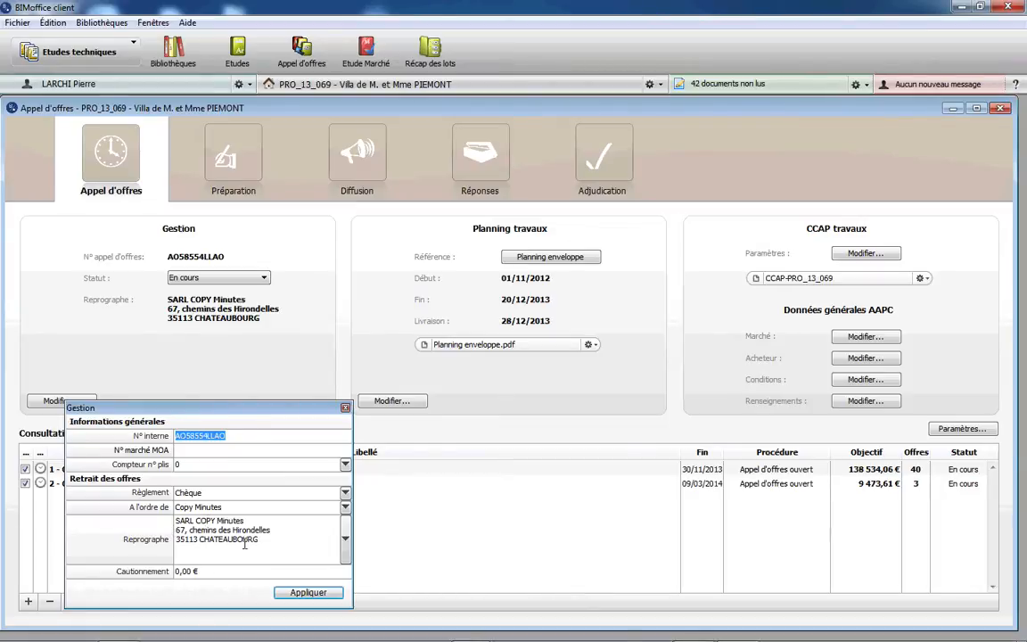
click(302, 595)
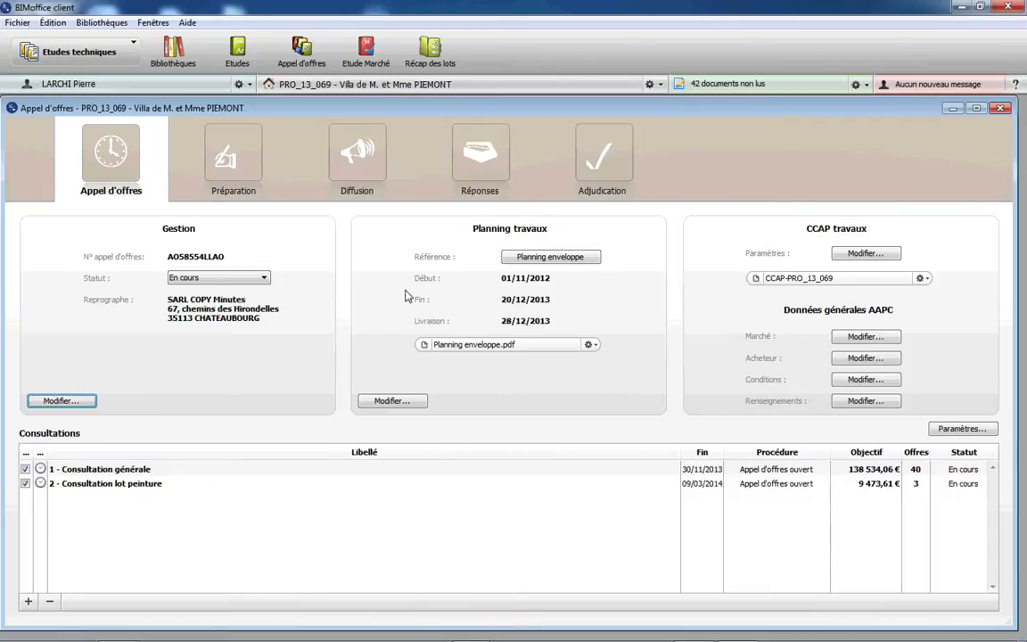
click(560, 260)
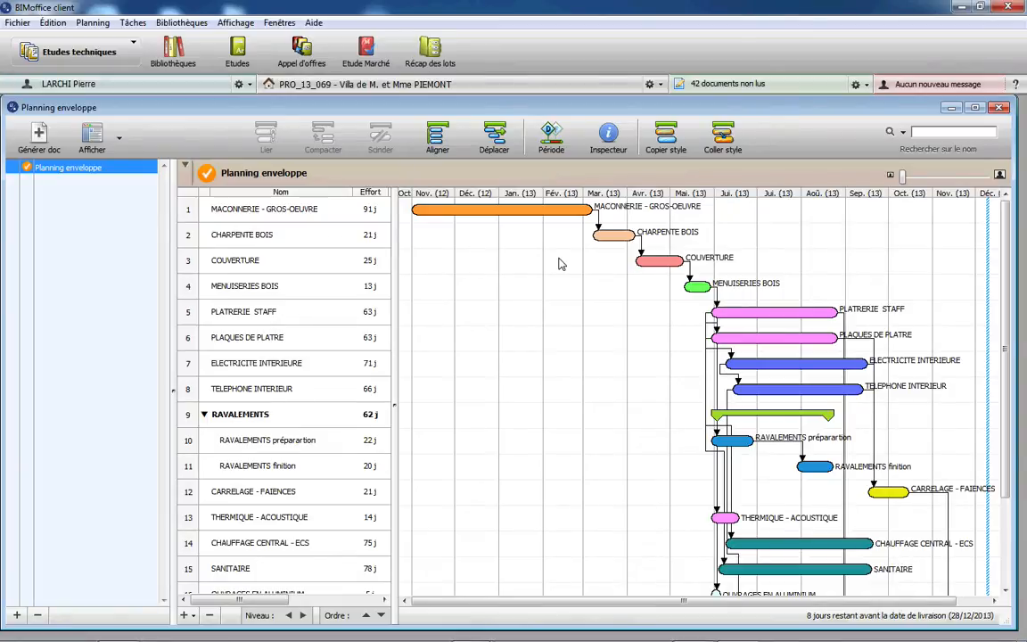
click(187, 615)
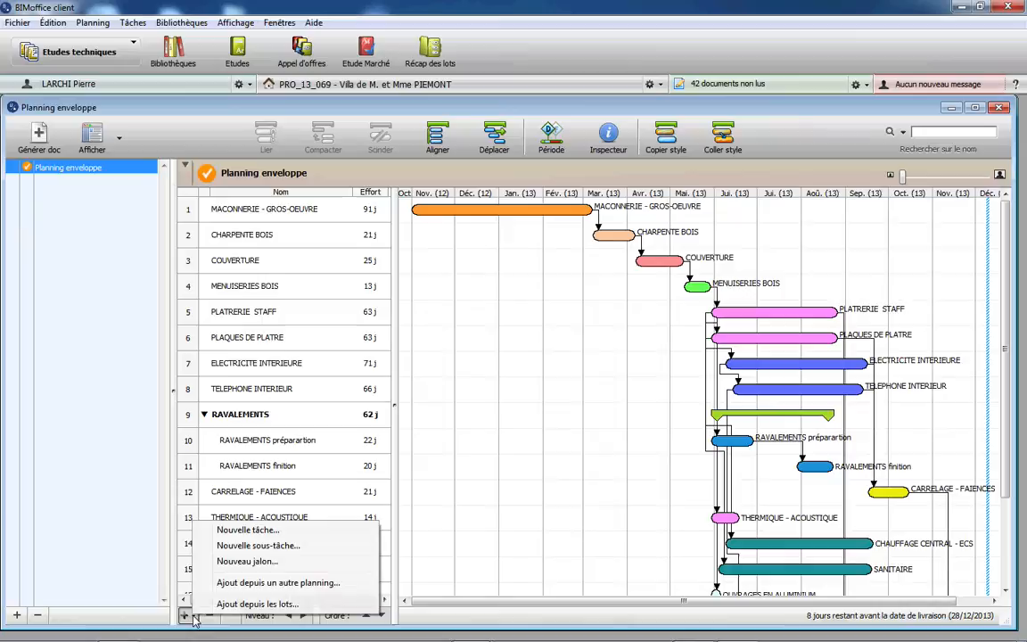
click(236, 604)
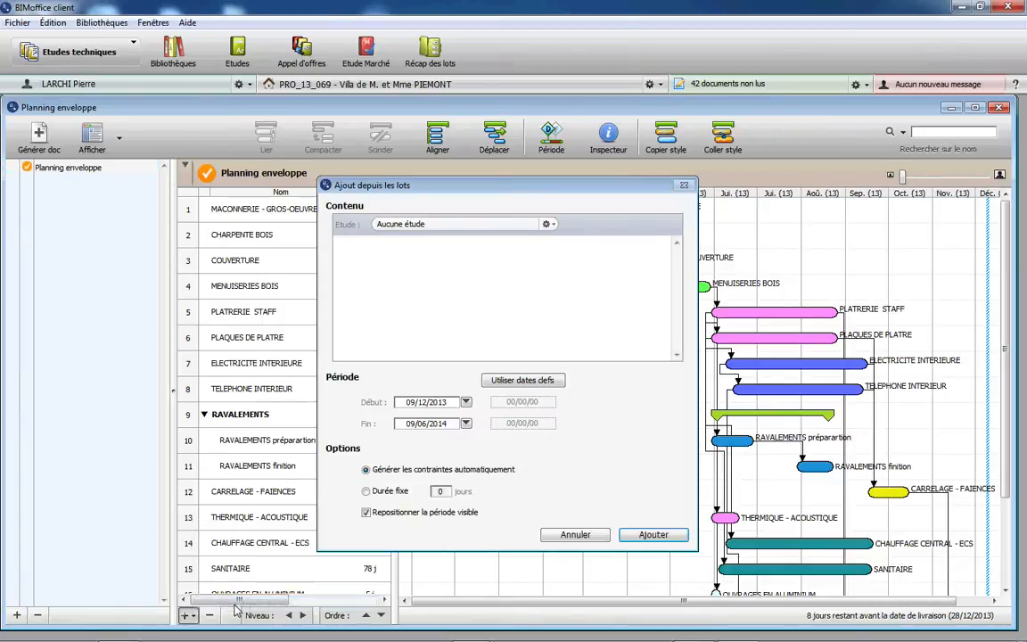
click(479, 226)
mouse_move(535, 265)
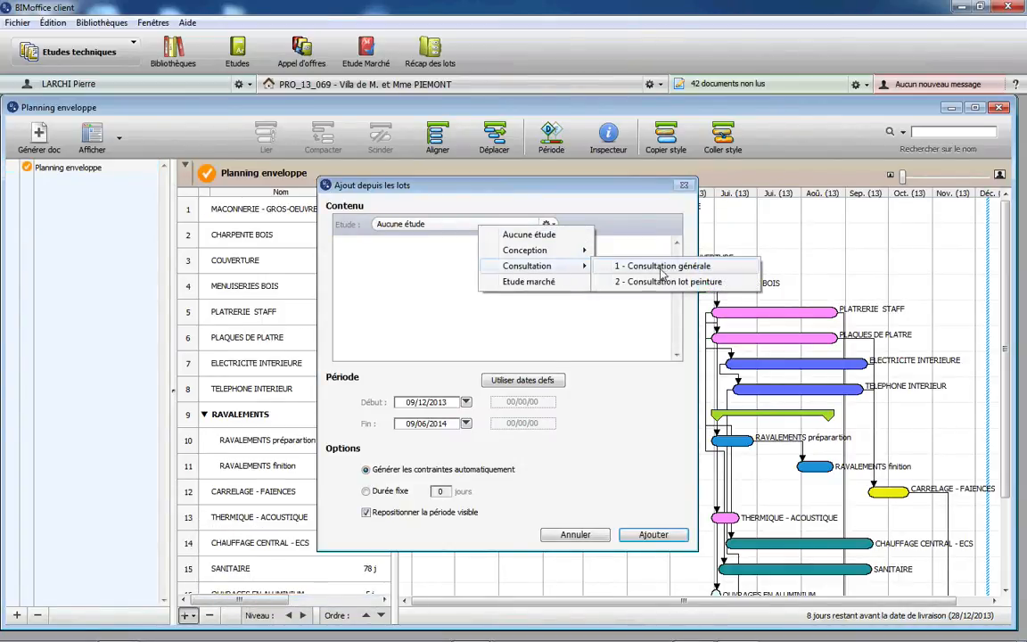
click(633, 266)
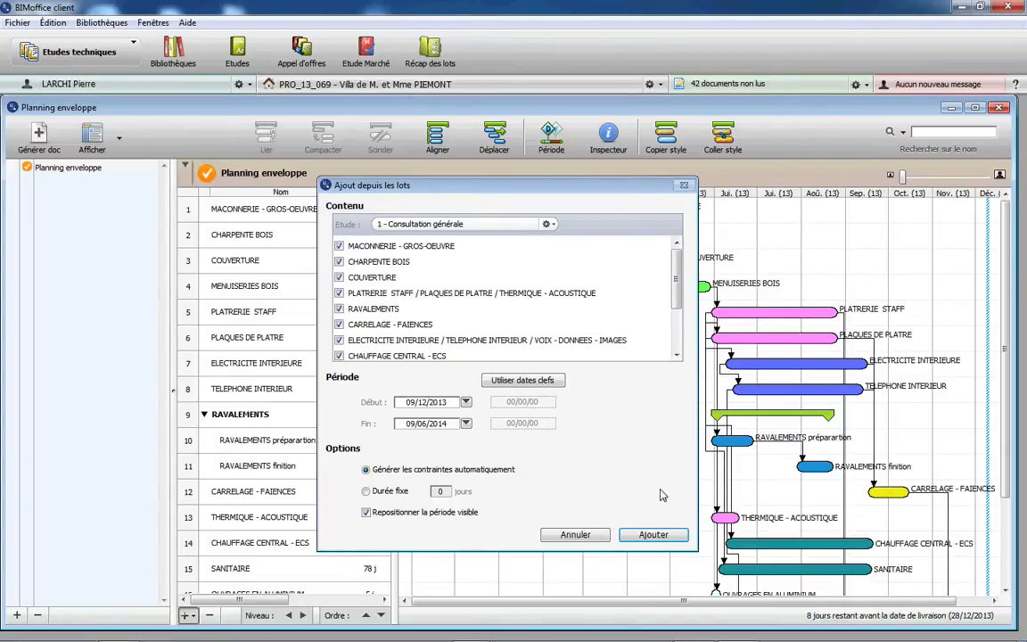
click(577, 540)
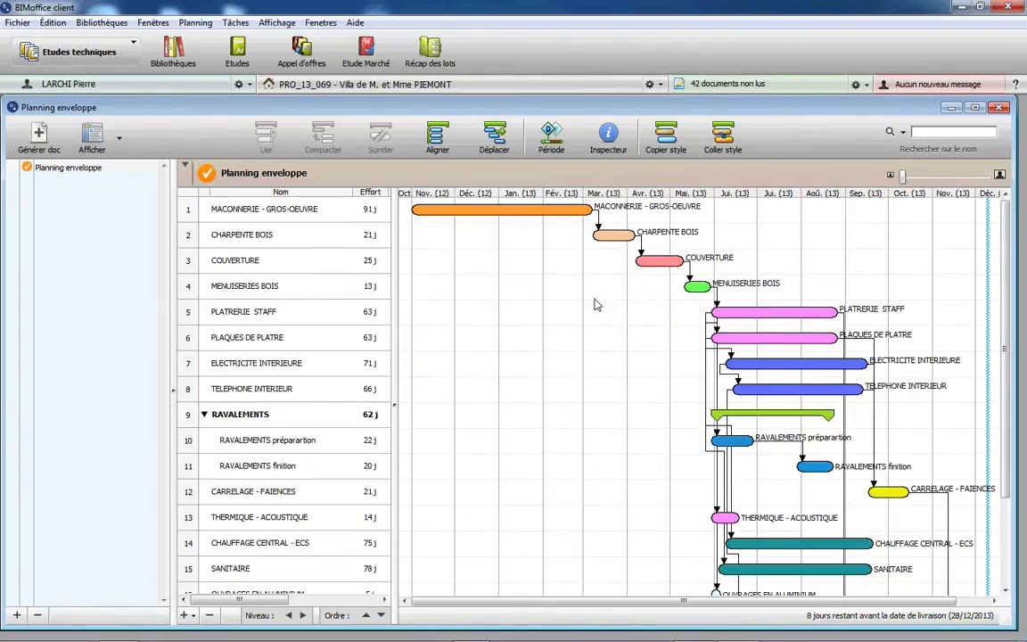
Step: Lengthen the MACONNERIE - GROS-OEUVRE task bar to 92 days in the Gantt chart
click(515, 209)
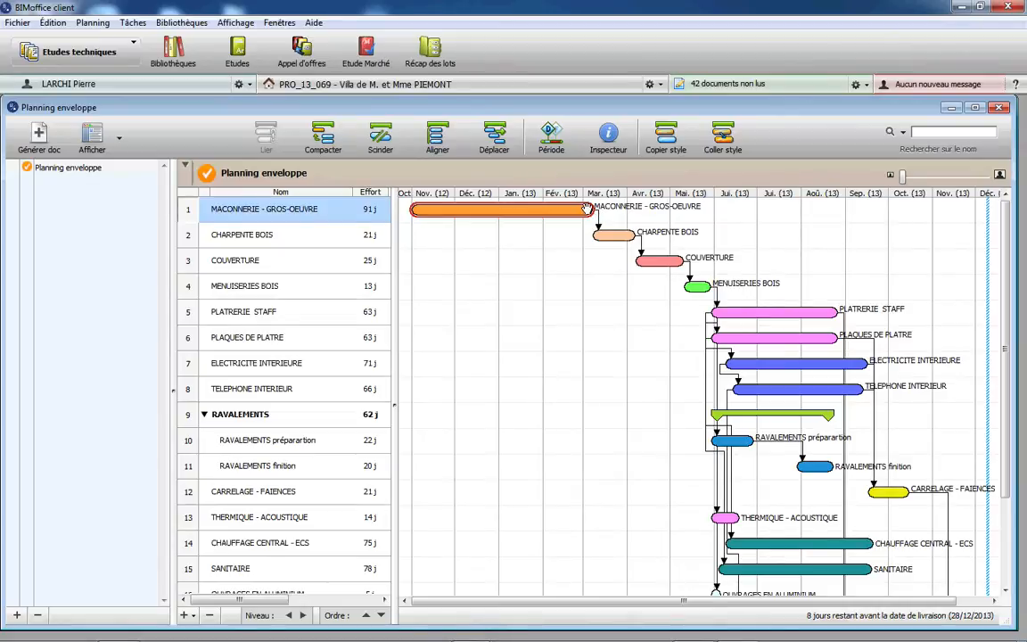
mouse_move(594, 209)
mouse_down()
mouse_move(609, 211)
mouse_move(593, 209)
mouse_up()
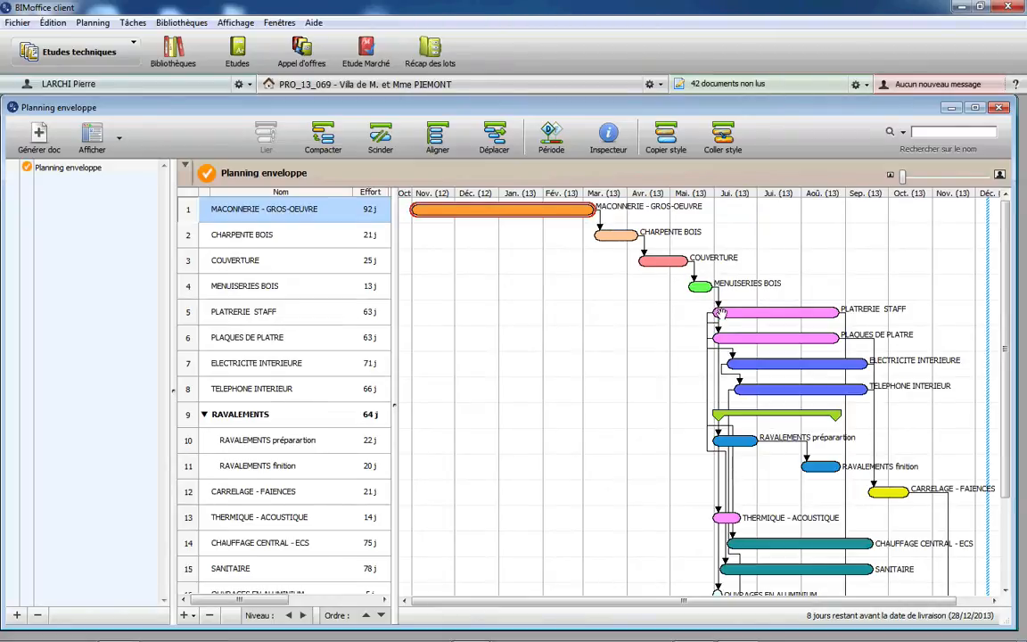
Step: Check the planning's delivery date setting, then close the planning and save its changes
double_click(976, 616)
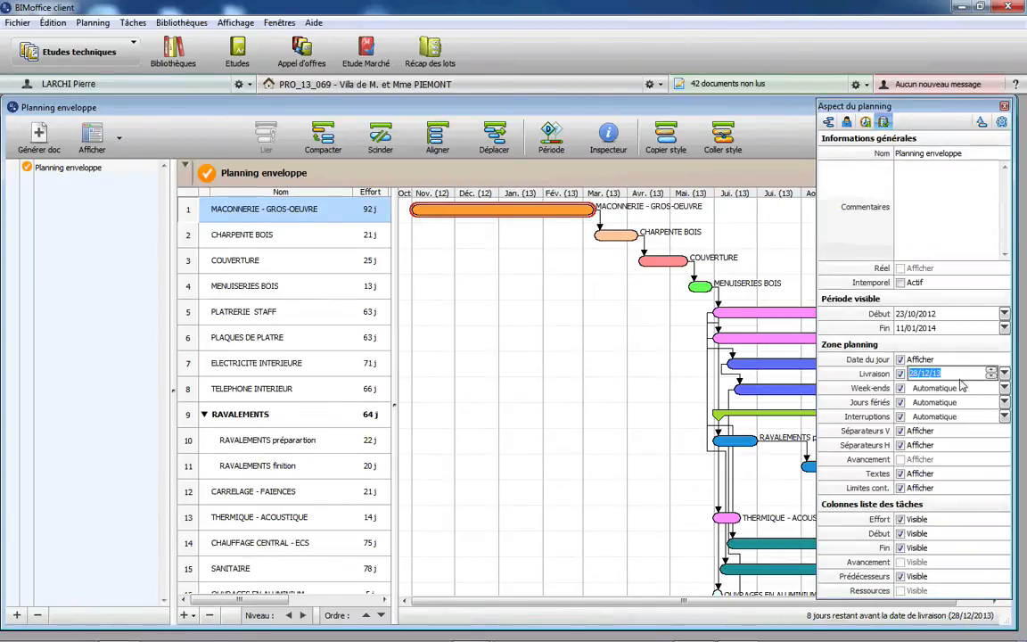
click(1004, 107)
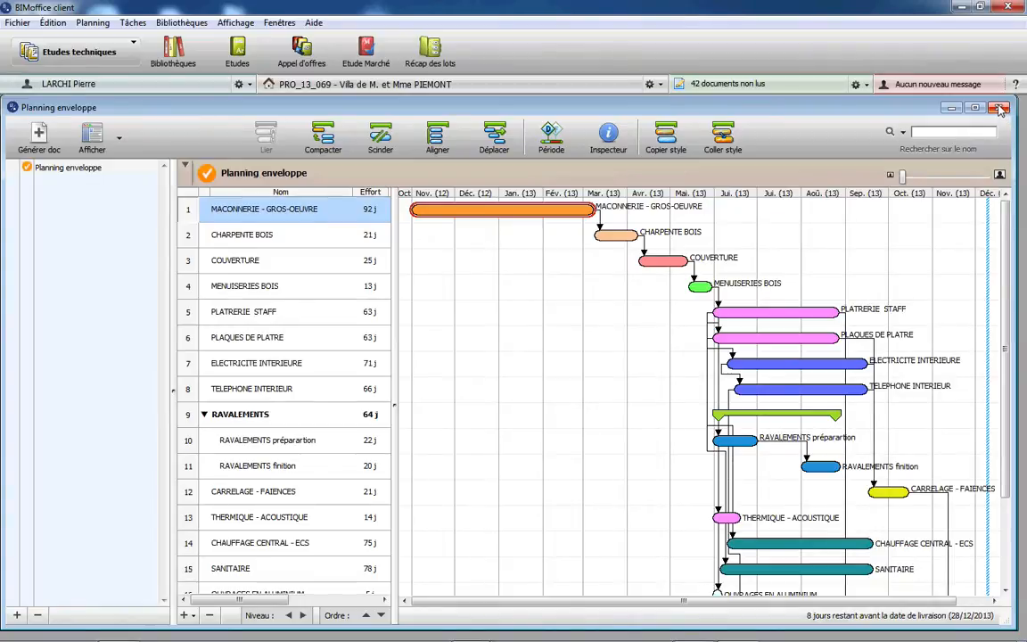
click(1000, 108)
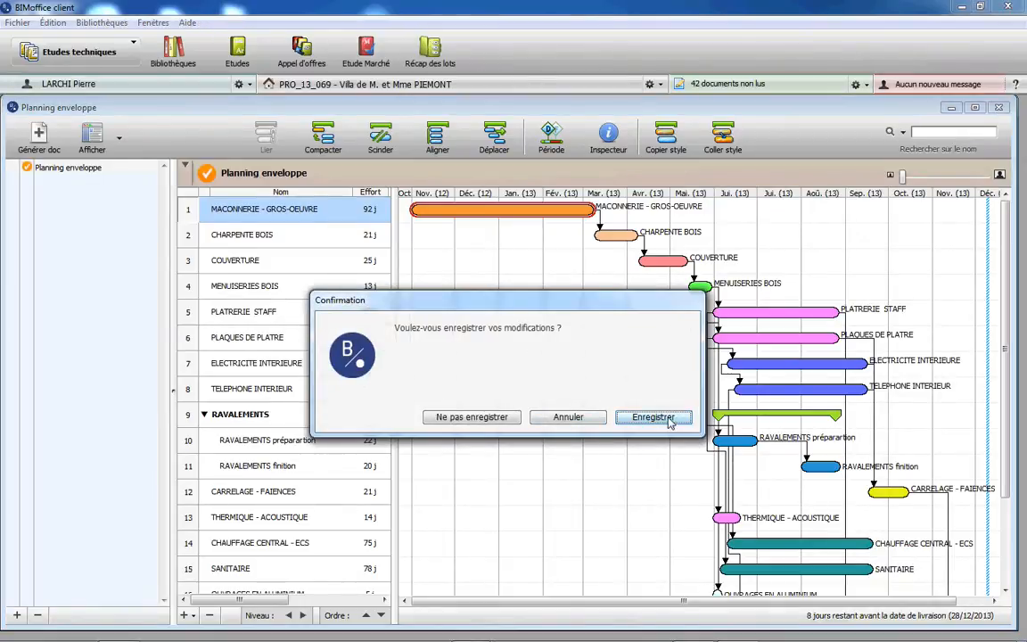
click(668, 420)
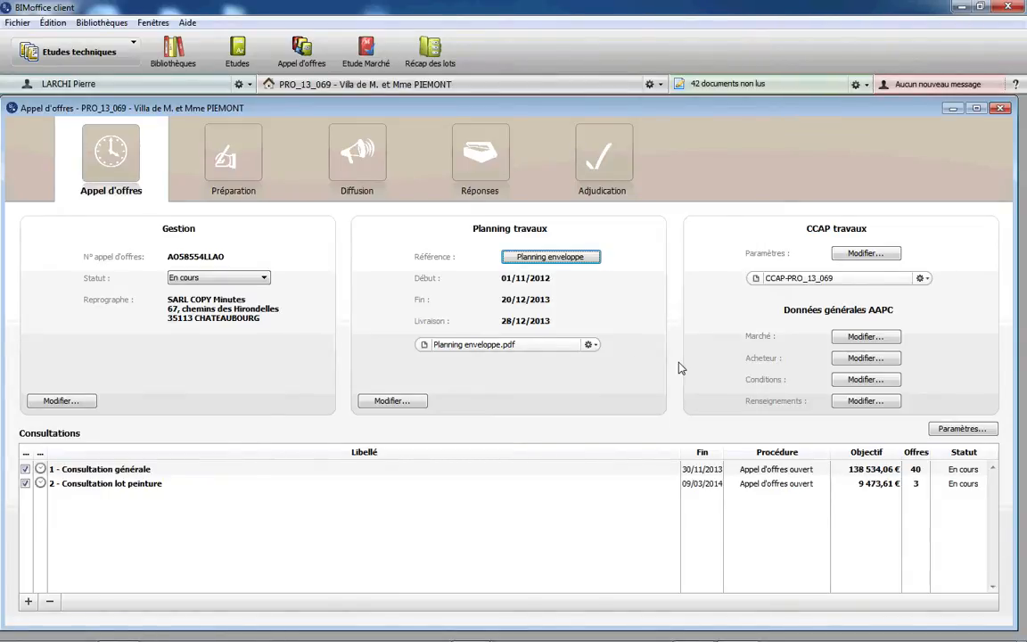
Step: Review the general site accounting parameters attached to the CCAP travaux
click(923, 278)
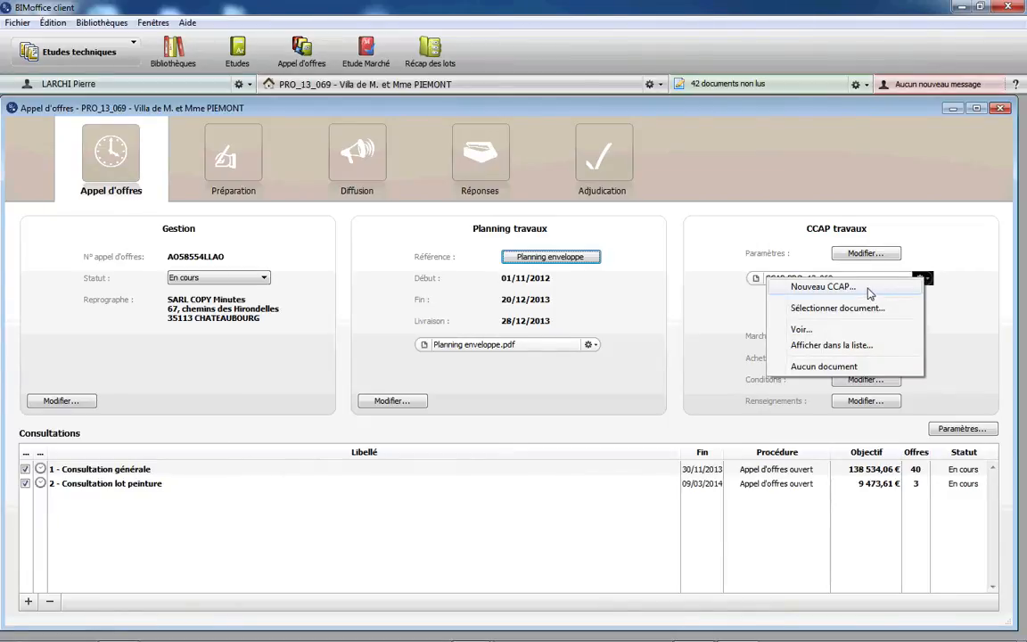
click(932, 253)
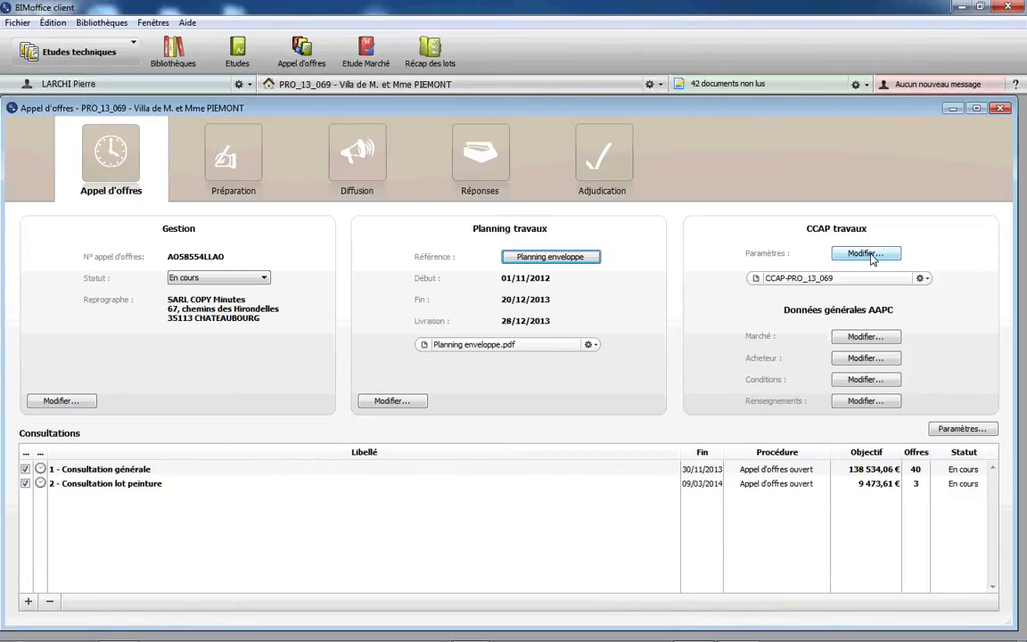
click(884, 256)
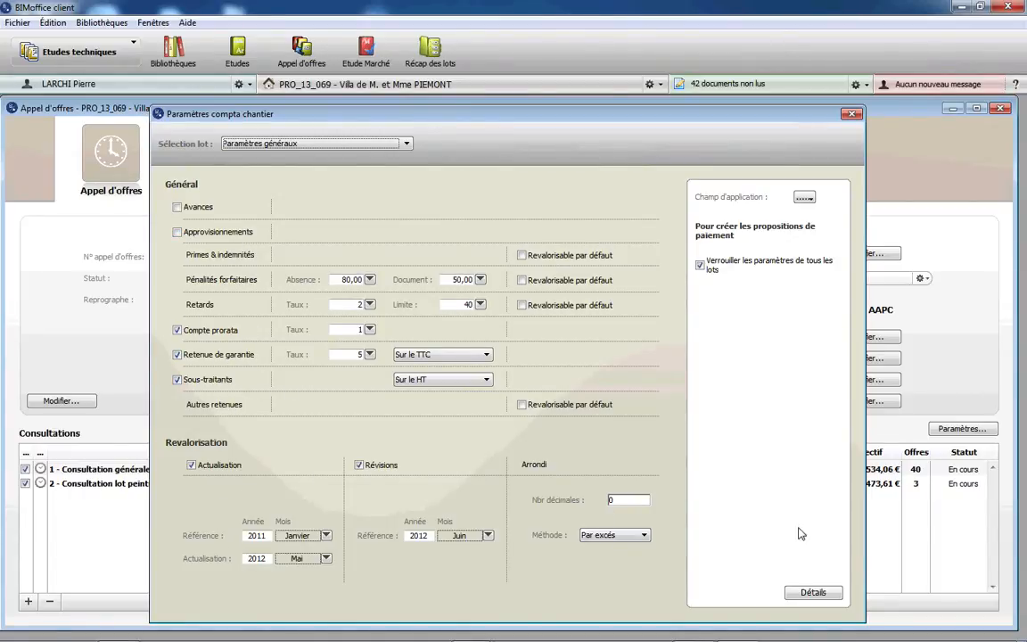
click(849, 114)
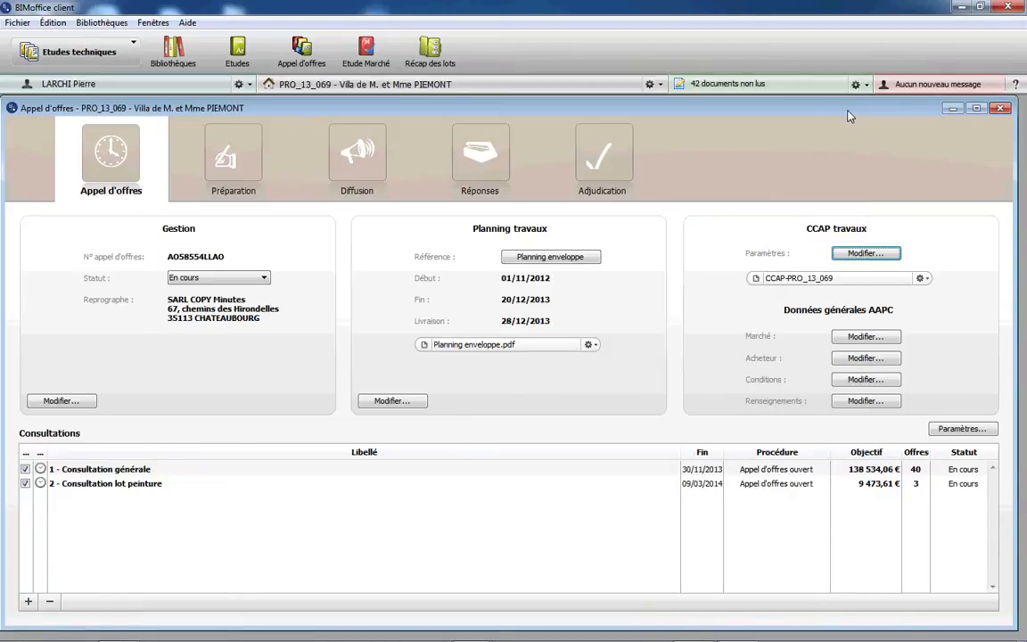
Step: Generate a new CCAP from the CCAP 1 library for Etude n°4 in CCAP WINDOWS style, saved as CCAP-PRO_13_069 in Documents généraux
click(924, 279)
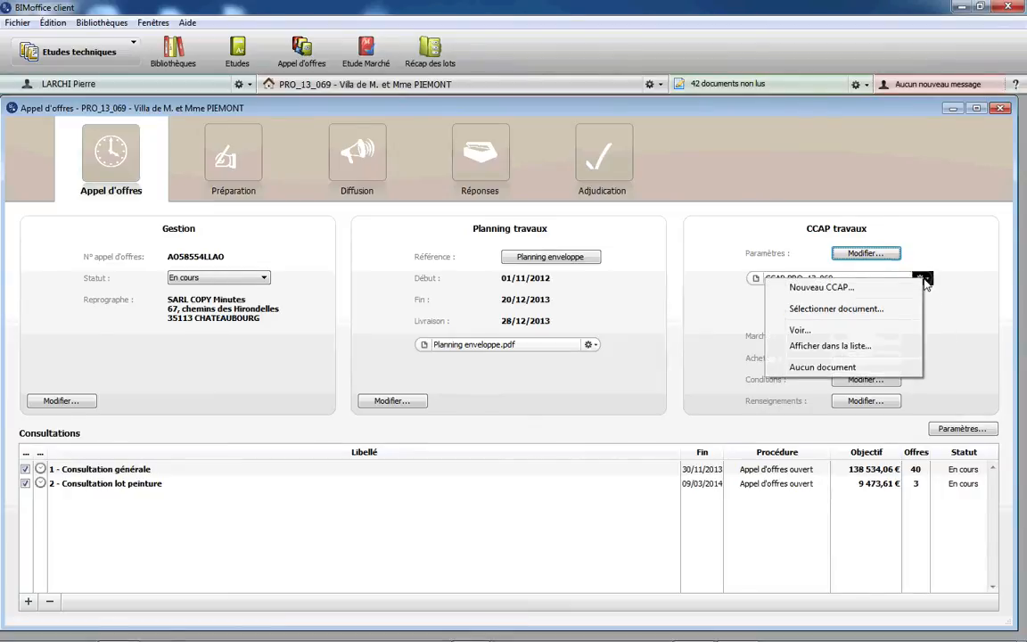
click(820, 286)
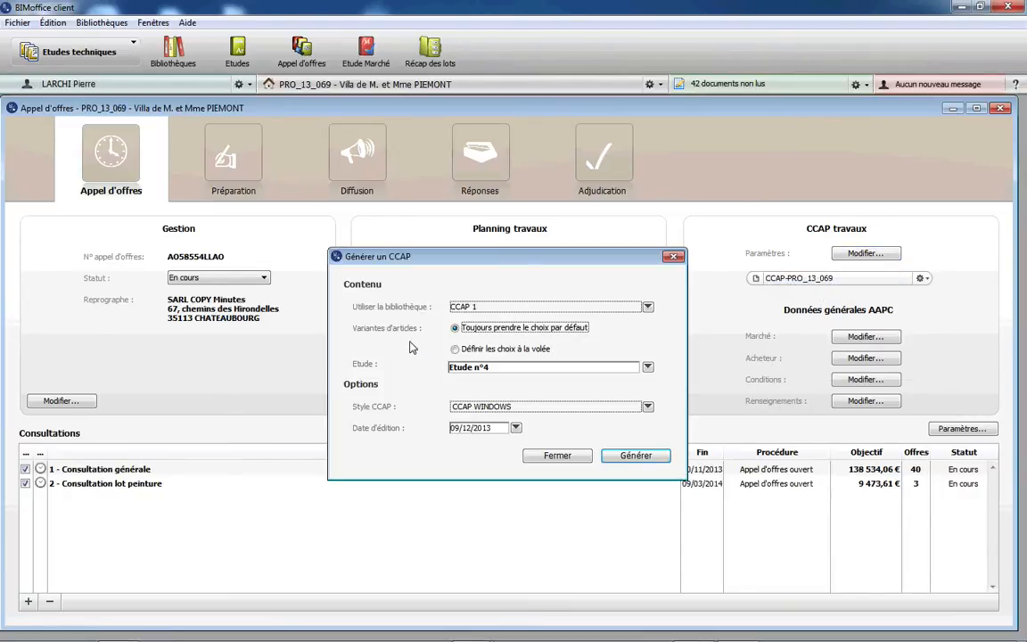
click(636, 457)
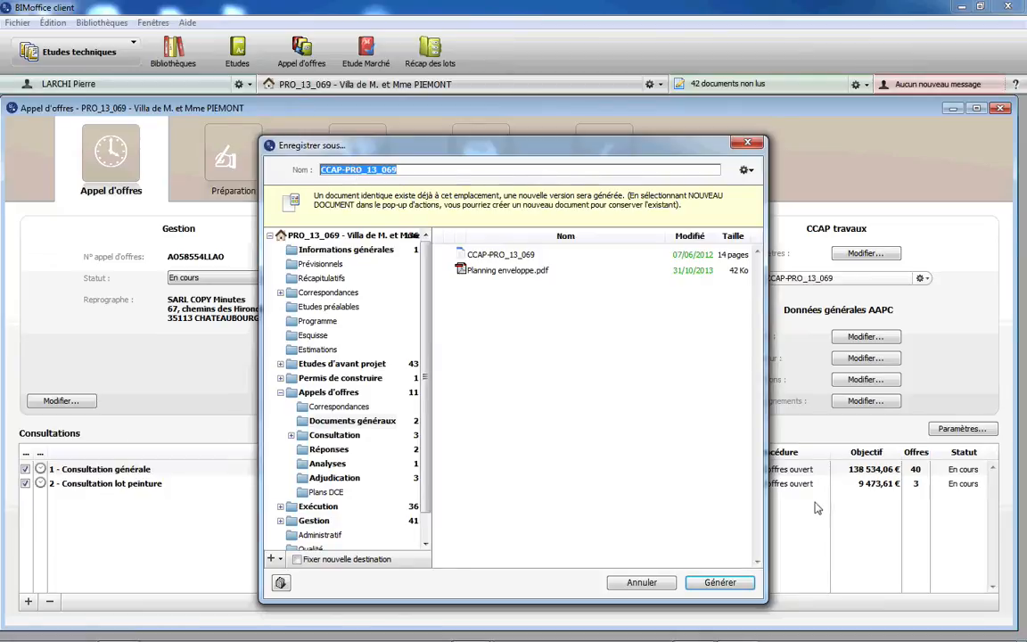
click(720, 582)
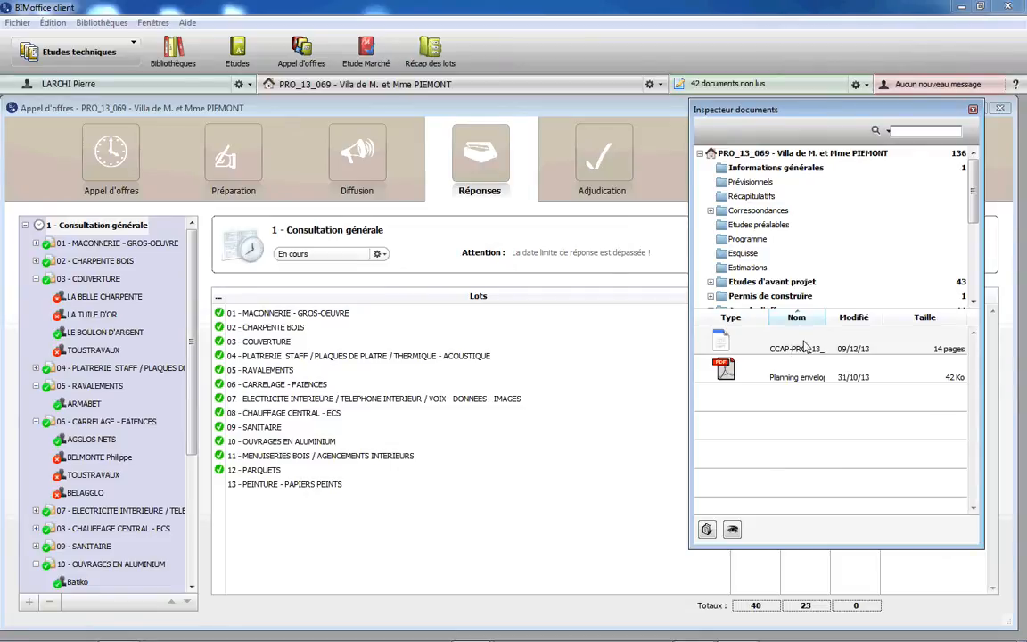
Step: View the generated CCAP-PRO_13_069 document, reading from the cover page through the contents to the first clauses
click(732, 530)
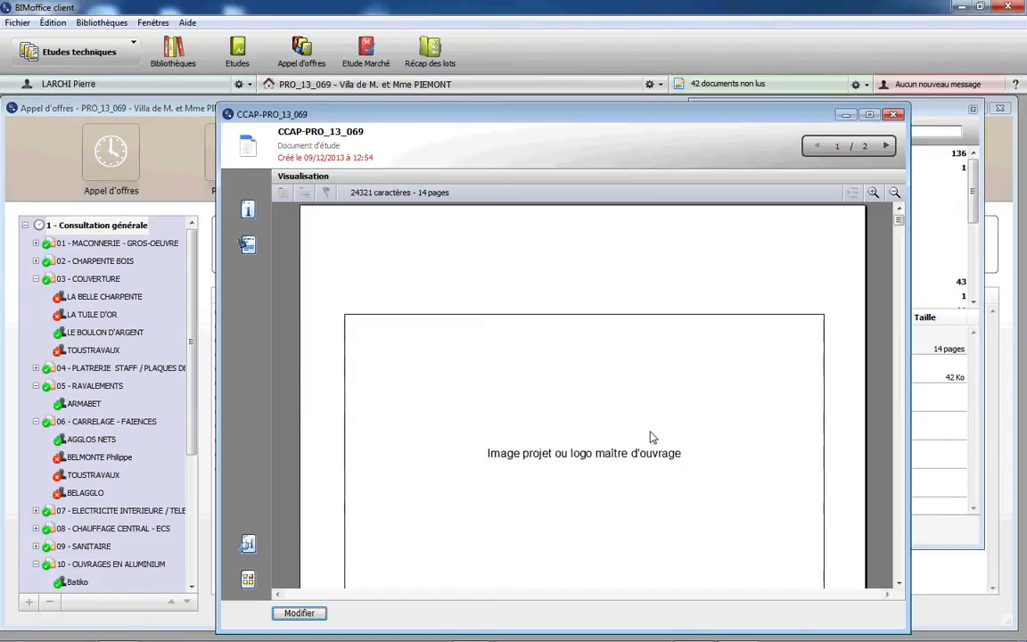
scroll(651, 437, down, 6)
scroll(648, 435, down, 10)
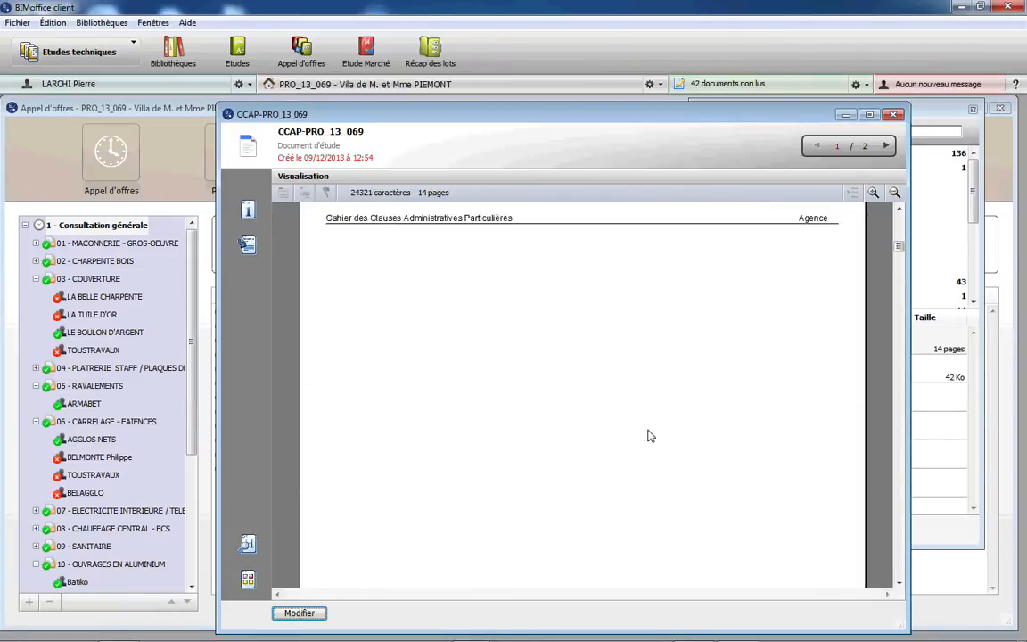
scroll(649, 436, down, 8)
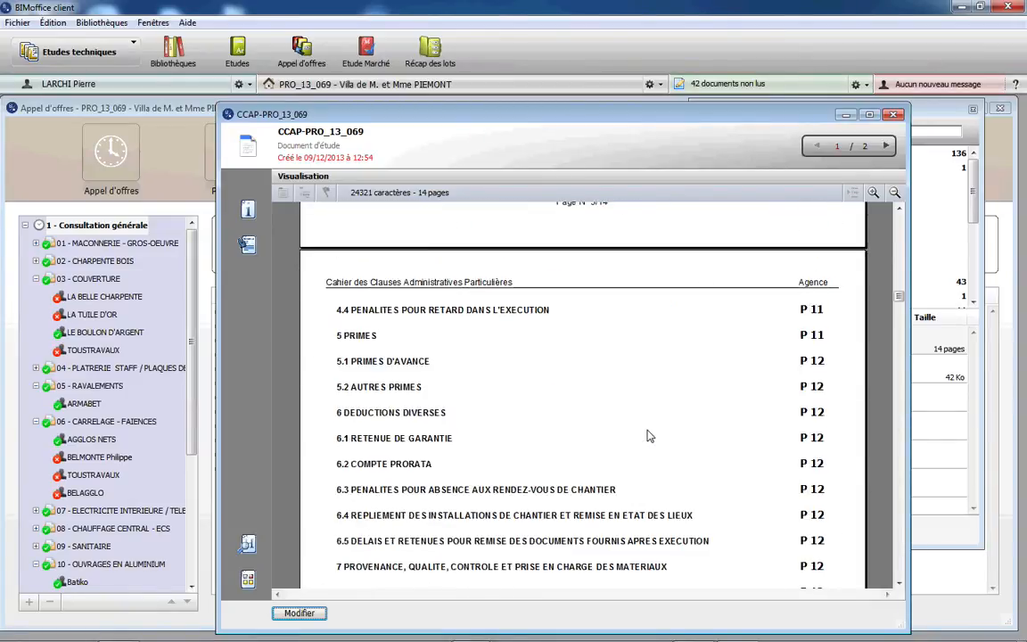
scroll(649, 435, down, 12)
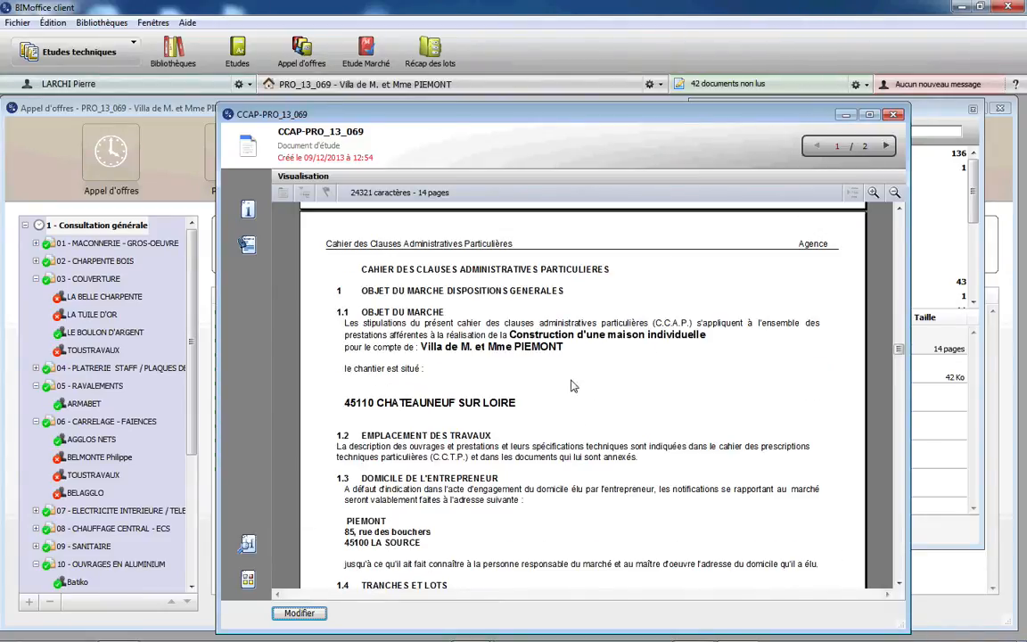
click(894, 115)
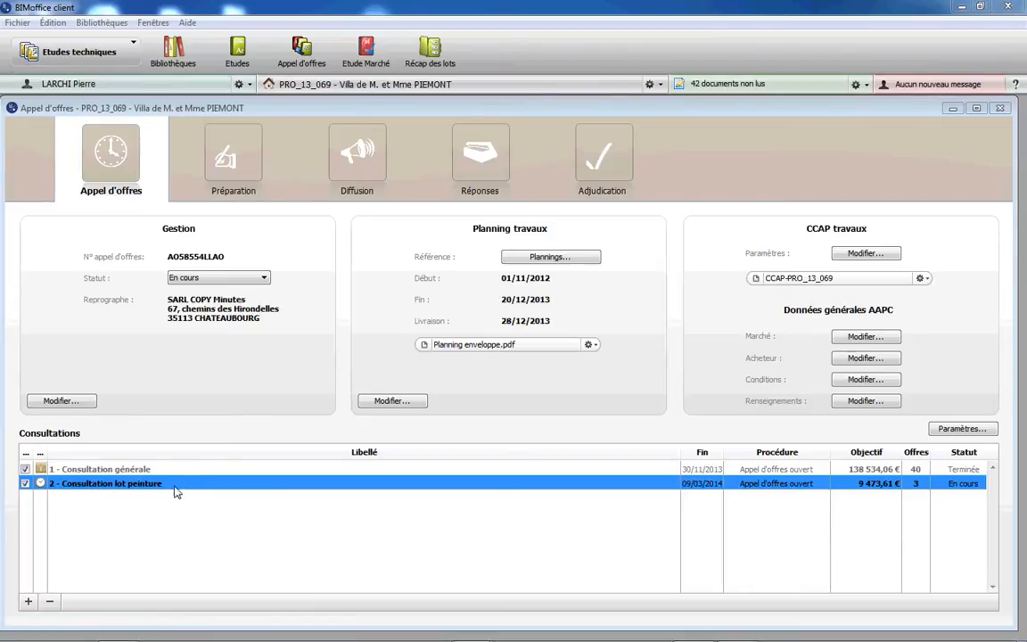
click(109, 470)
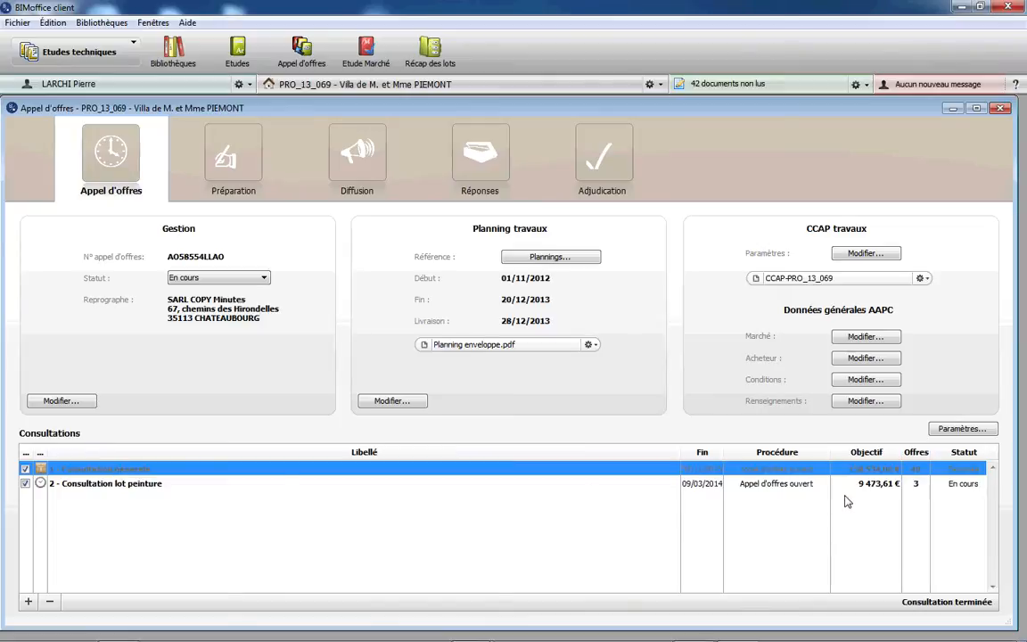
click(851, 565)
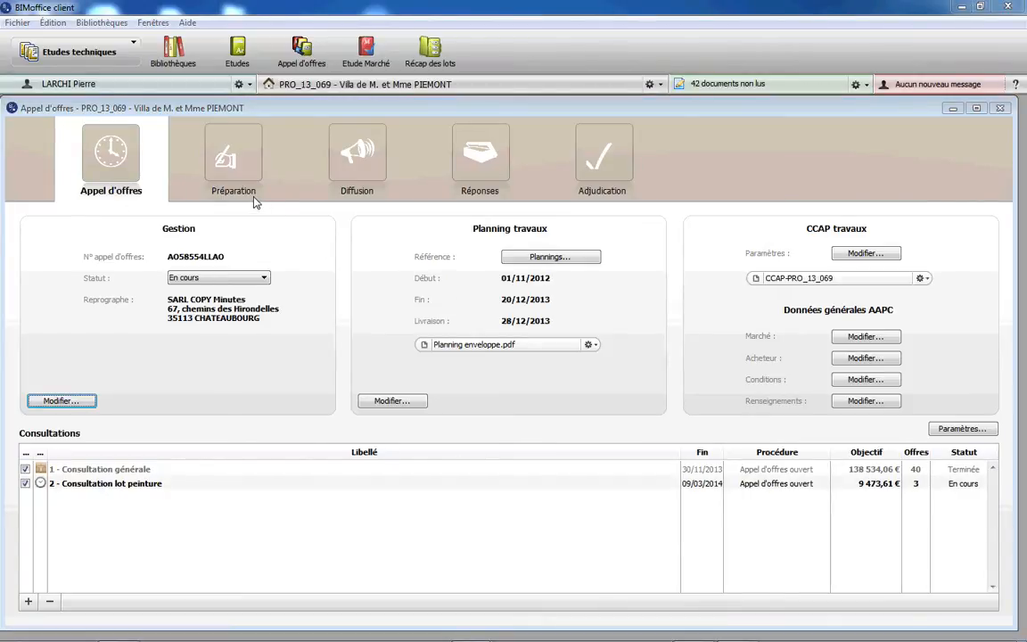
Step: In the Préparation stage, examine the summary of 1 - Consultation générale and the results of its lots 01 to 05
click(237, 167)
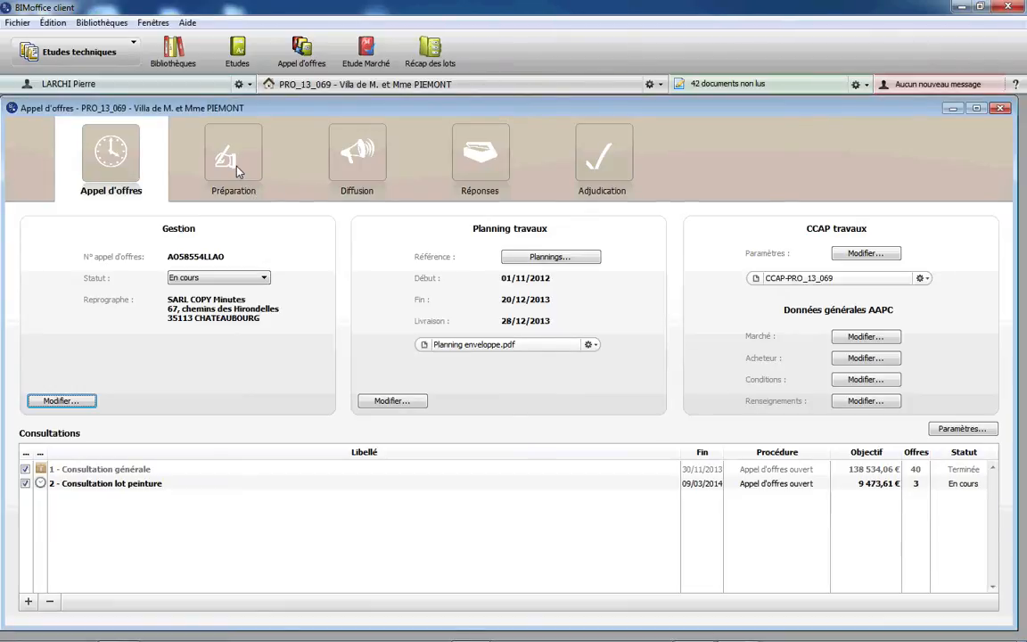
click(237, 169)
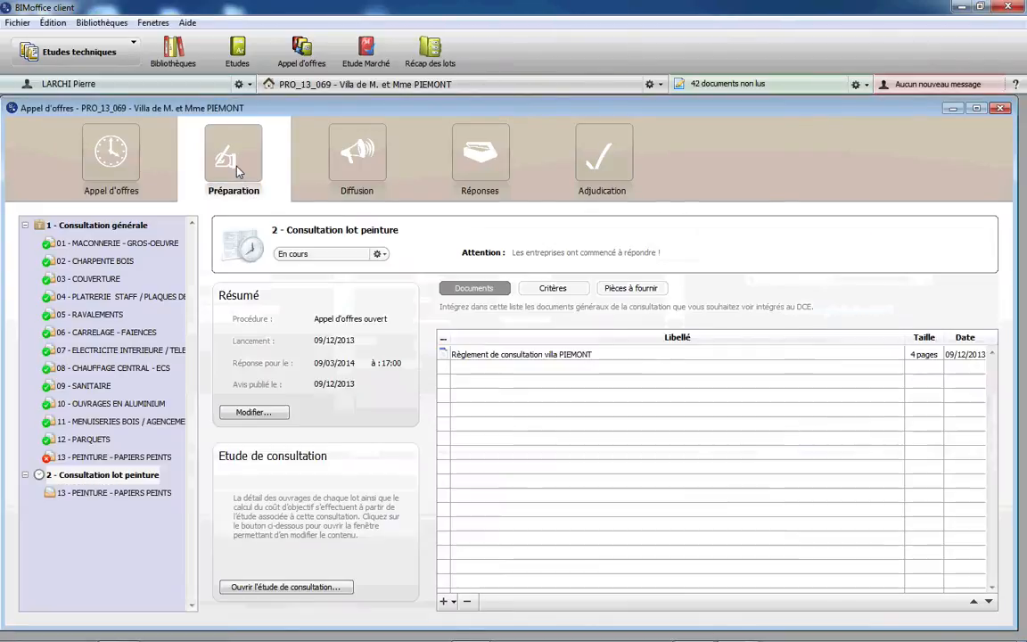
click(95, 226)
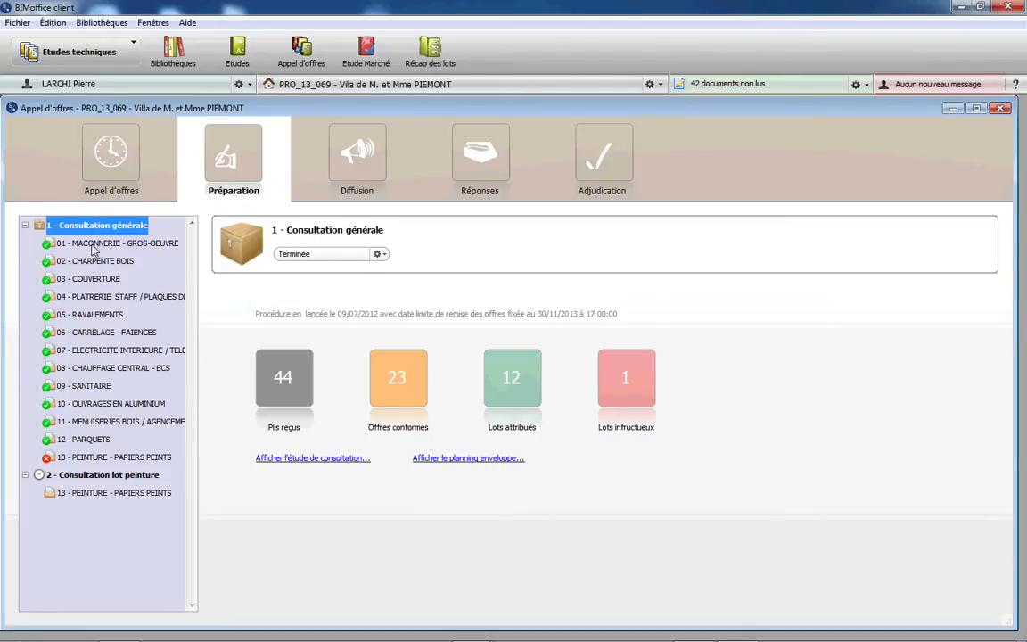
click(93, 247)
click(94, 262)
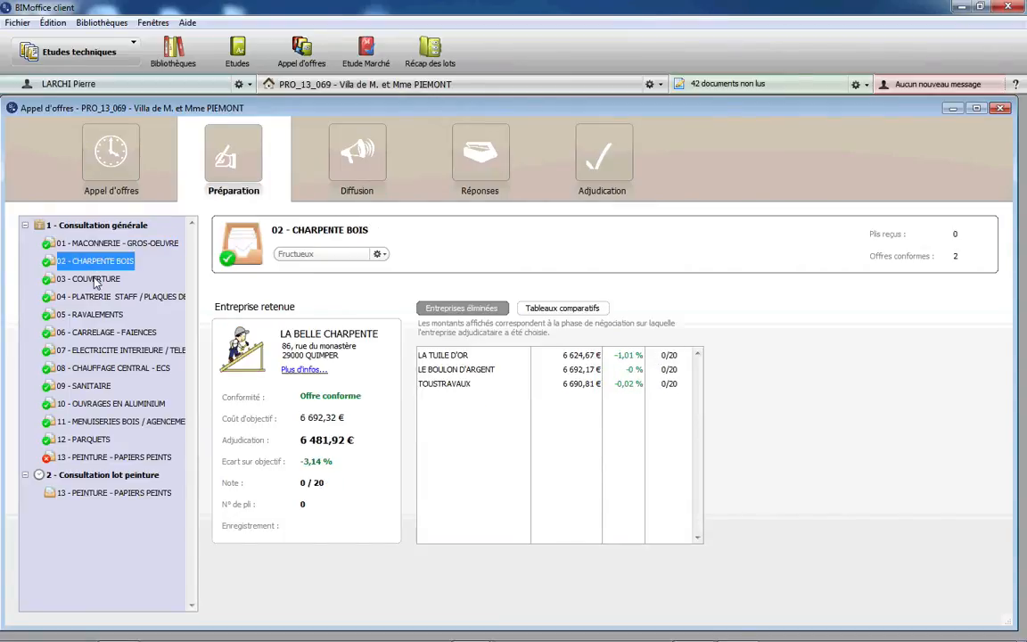
click(95, 280)
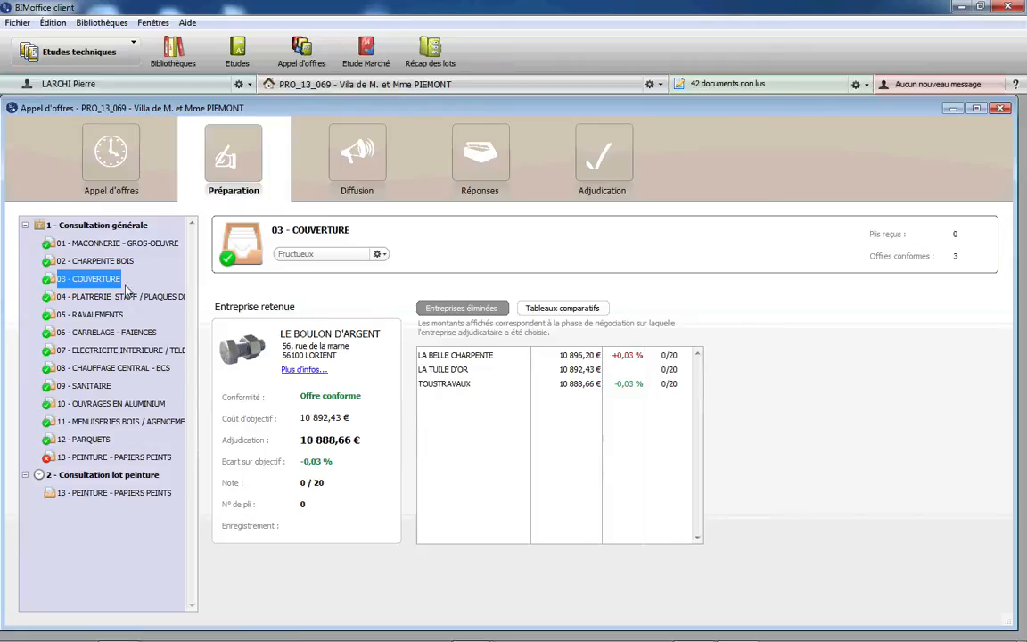
click(118, 296)
click(98, 317)
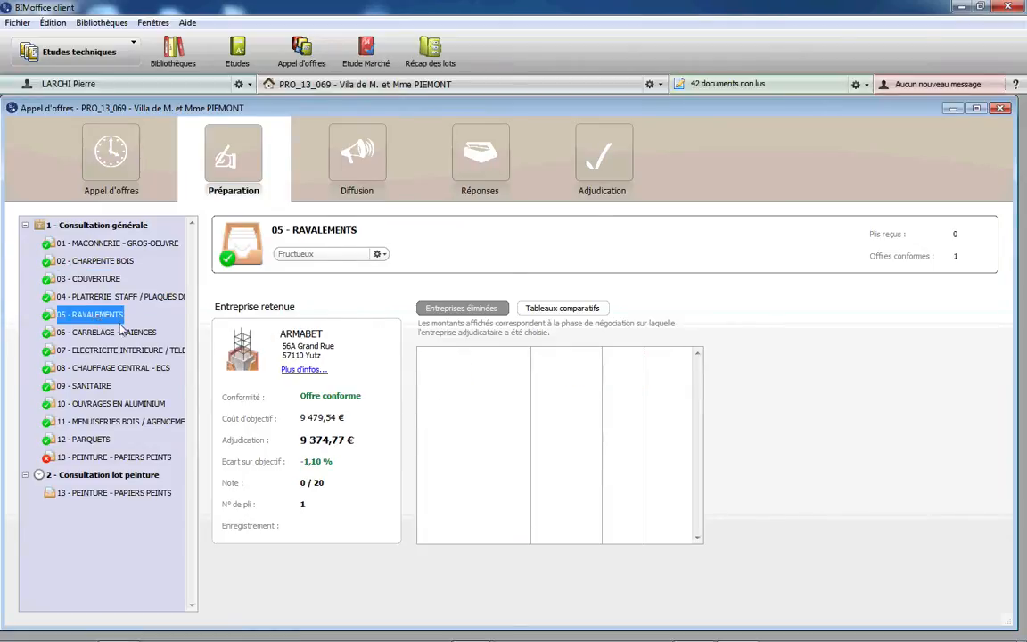
Step: Review the results and eliminated companies of lots 04, 03 and 13 in 1 - Consultation générale
click(116, 296)
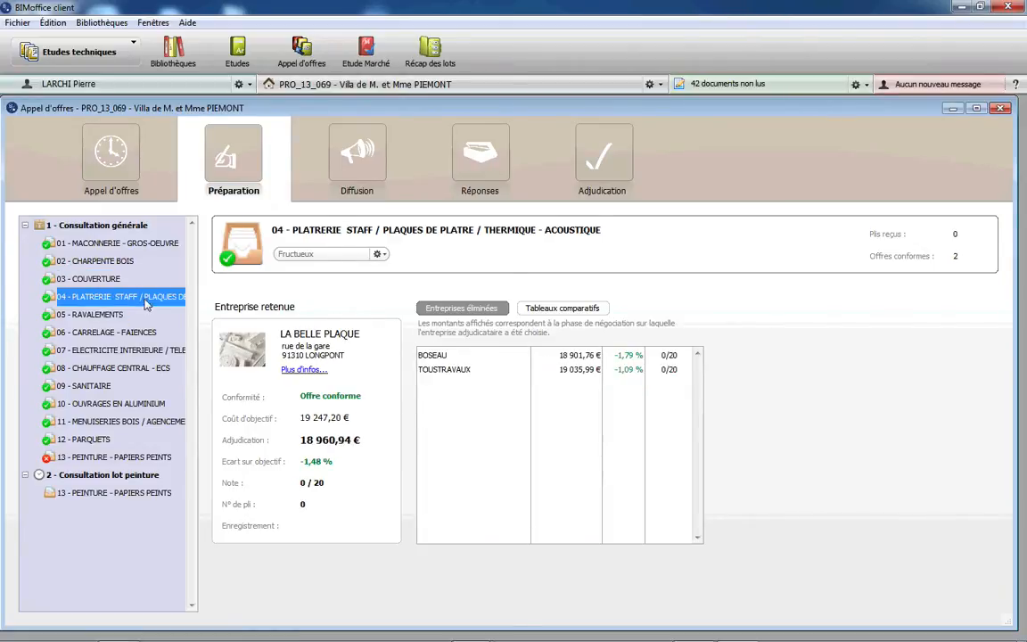
click(102, 280)
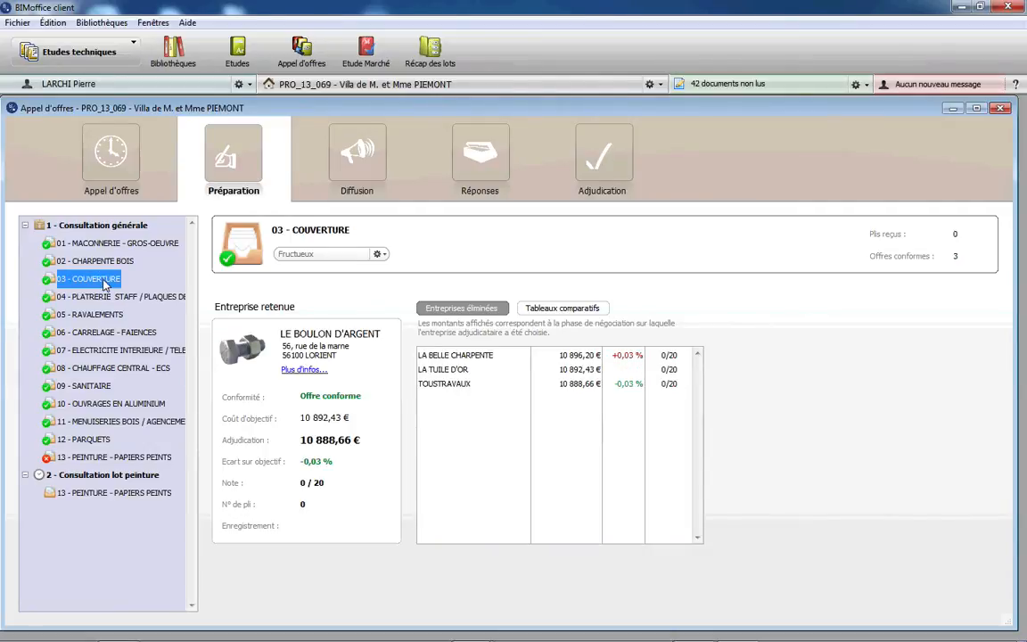
click(89, 457)
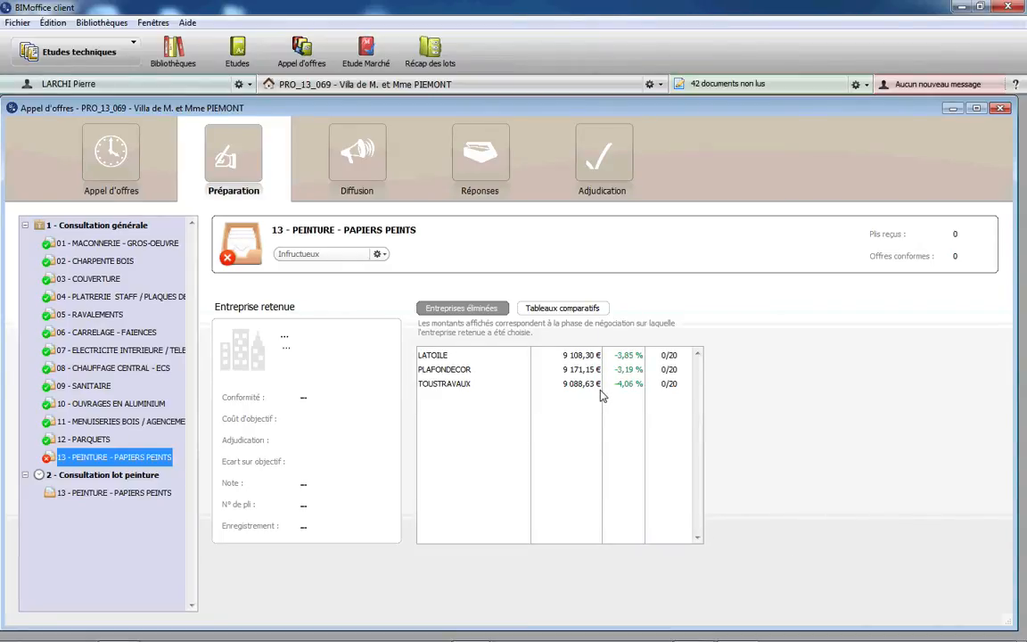
Step: Examine the documents, scoring criteria and required pieces of 2 - Consultation lot peinture
click(98, 476)
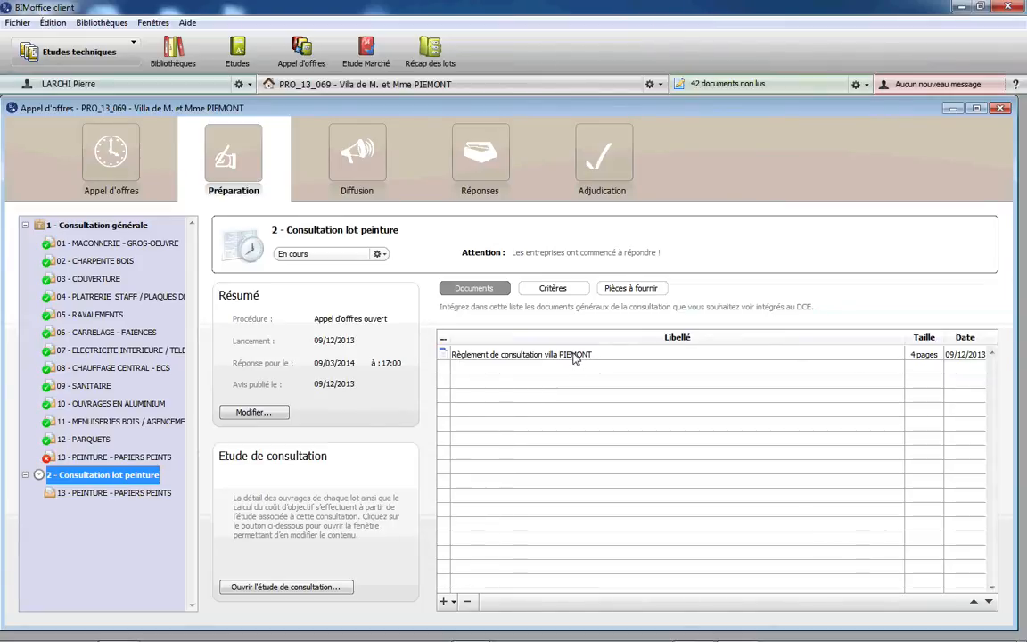
click(558, 291)
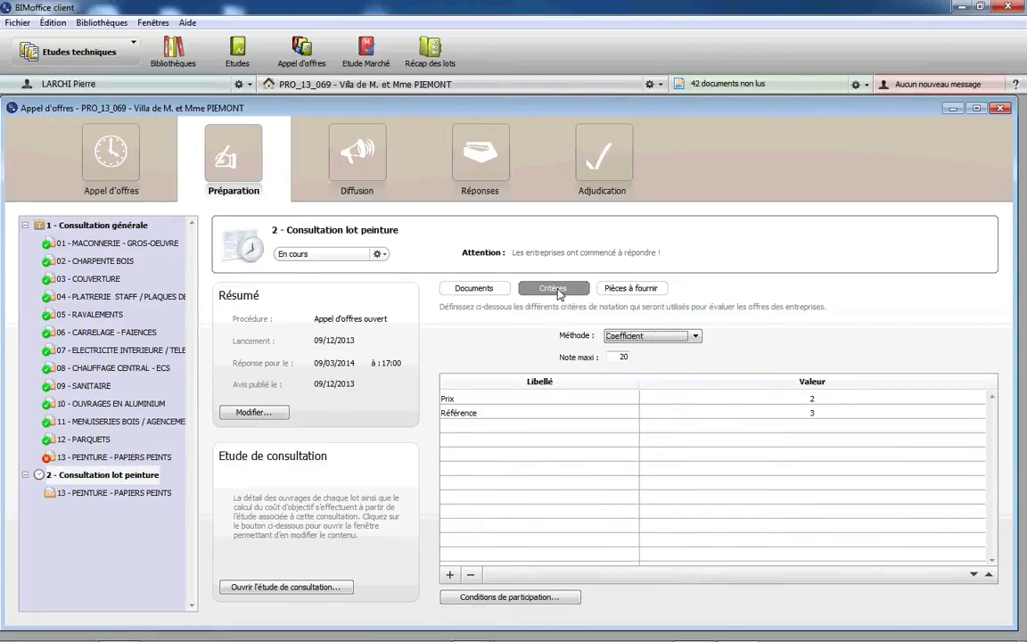
click(625, 294)
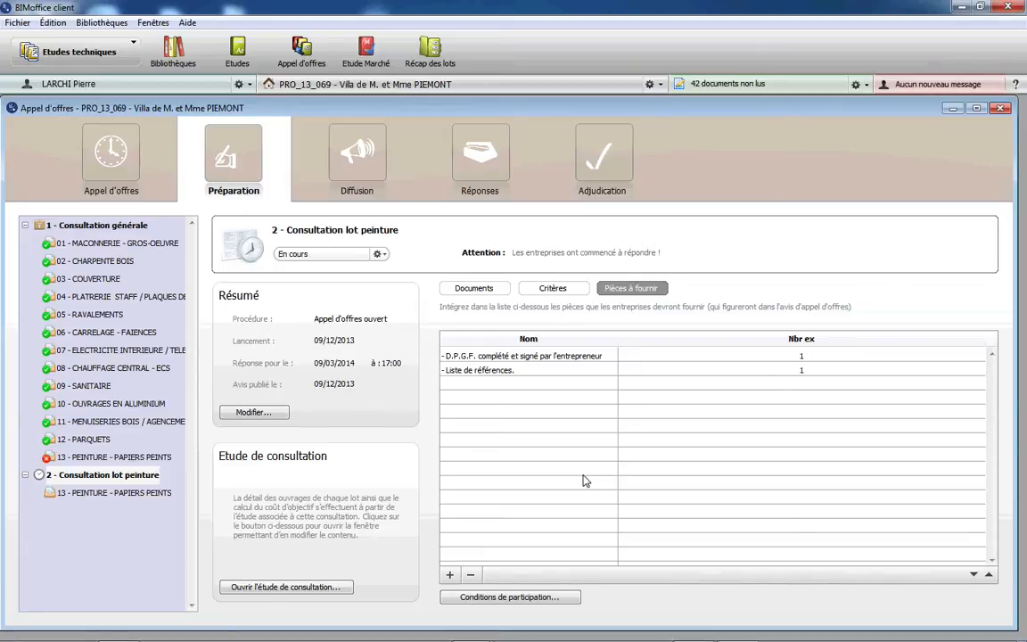
Step: Review lot 13 of the painting consultation: its documents, selected companies, and the print and document generation contents in the Diffusion stage
click(82, 495)
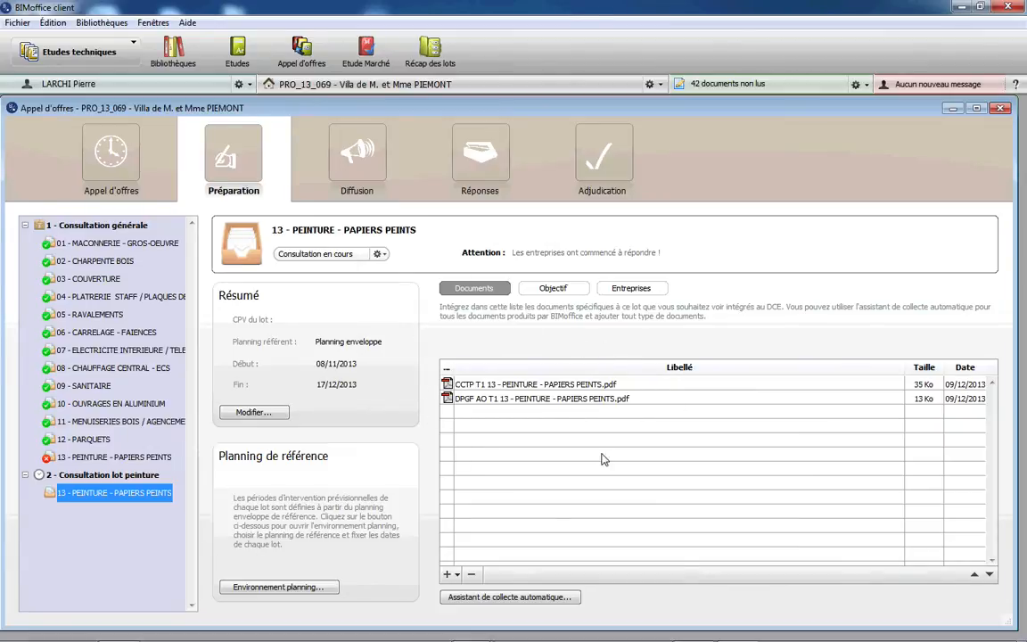
click(644, 293)
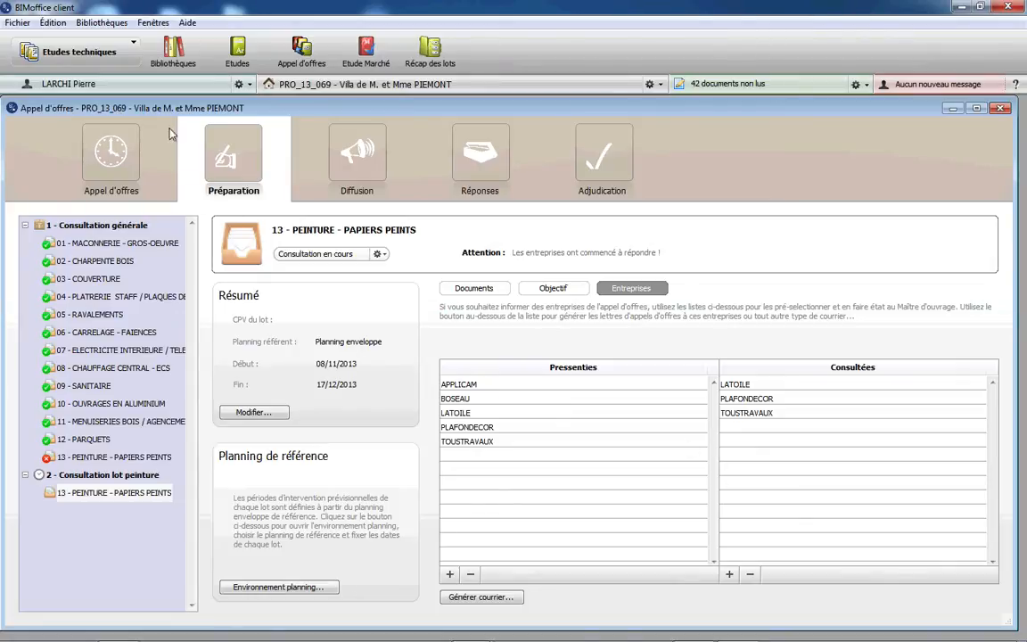
click(357, 160)
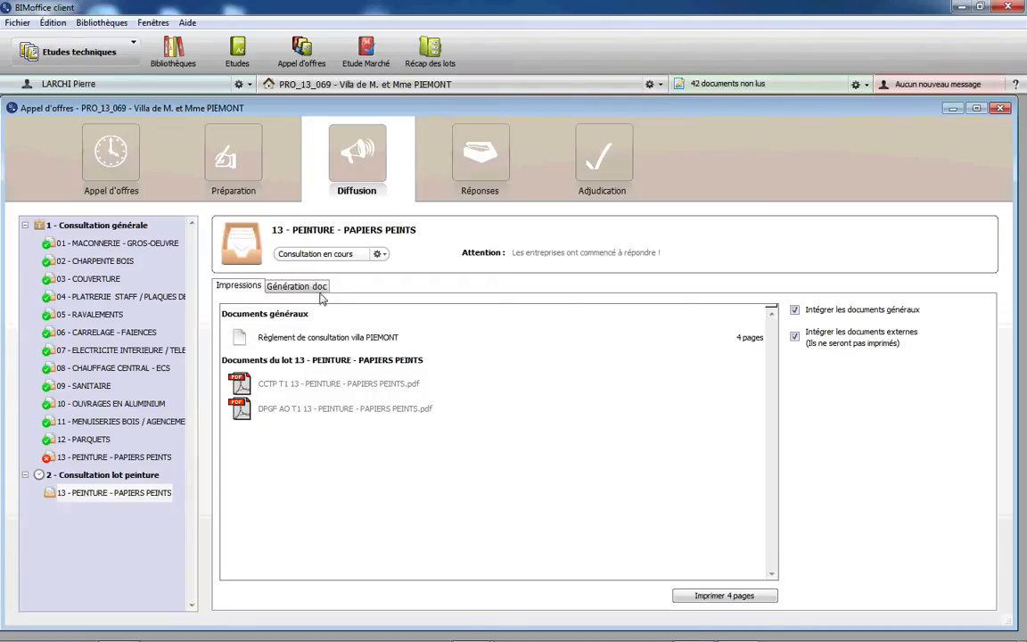
click(305, 289)
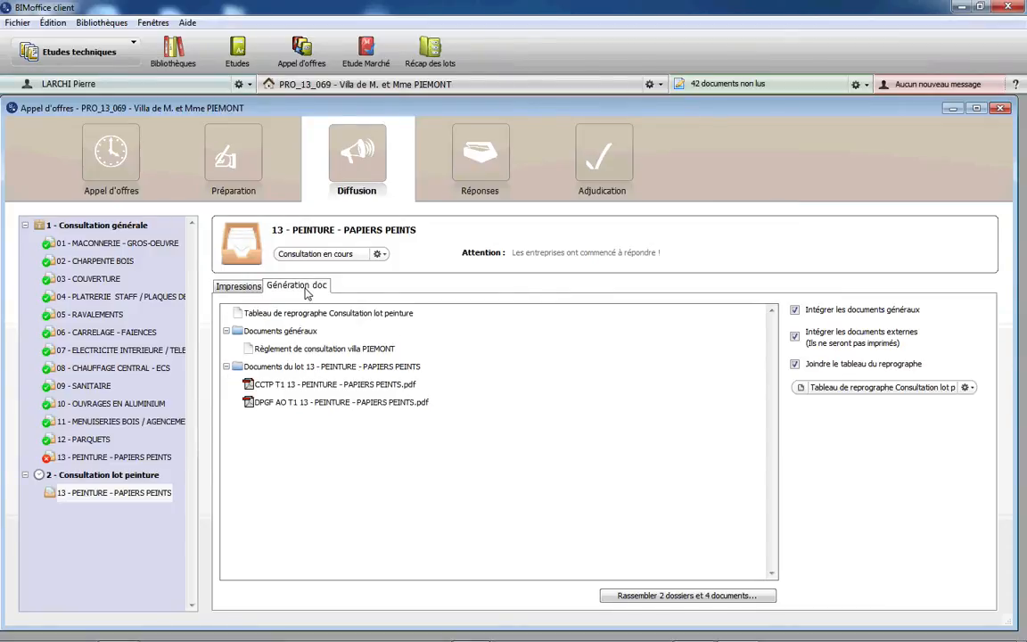
Step: In the Réponses stage, view LATOILE's financial offers for consultation 2 and the amounts at bid opening, then save them
click(488, 156)
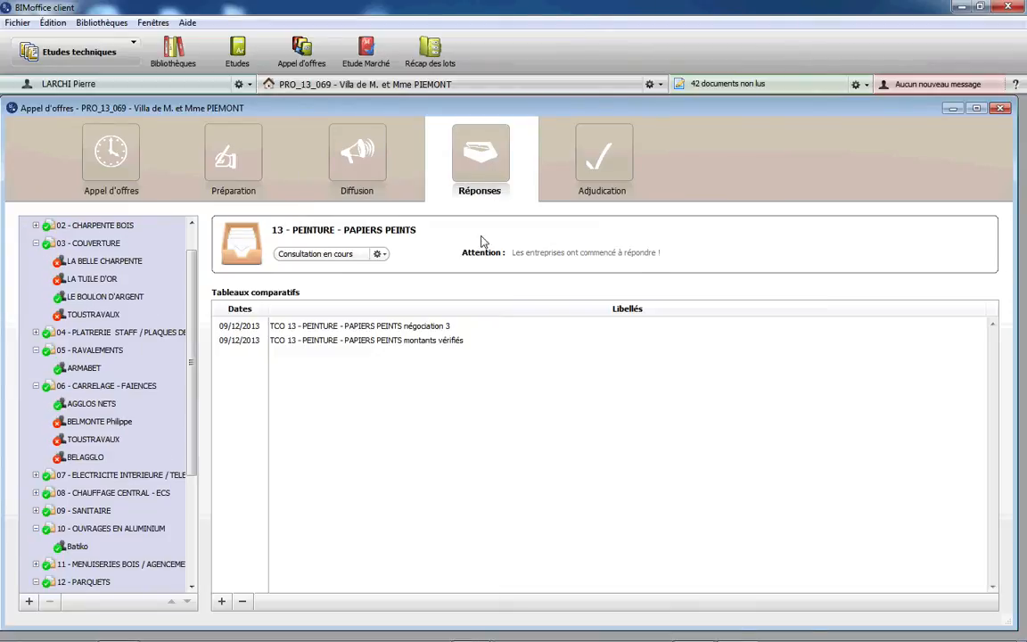
scroll(164, 338, down, 3)
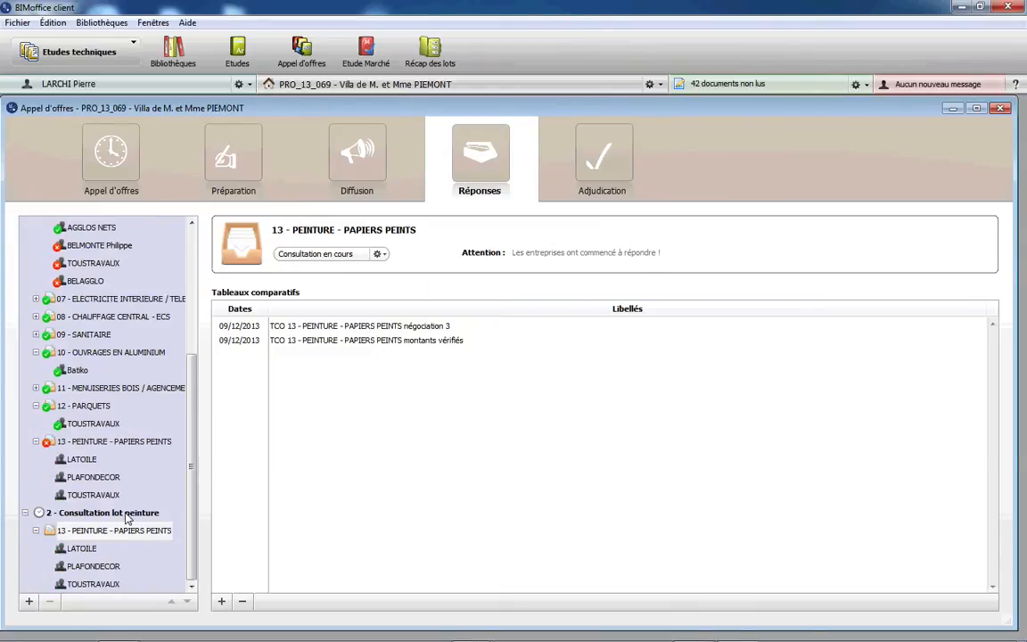
click(83, 549)
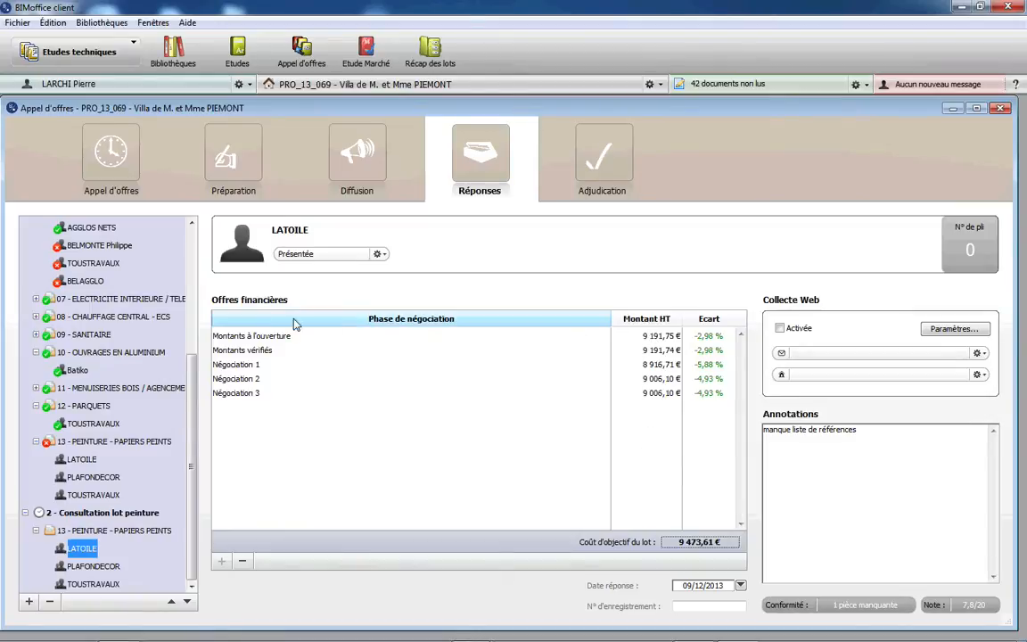
double_click(675, 340)
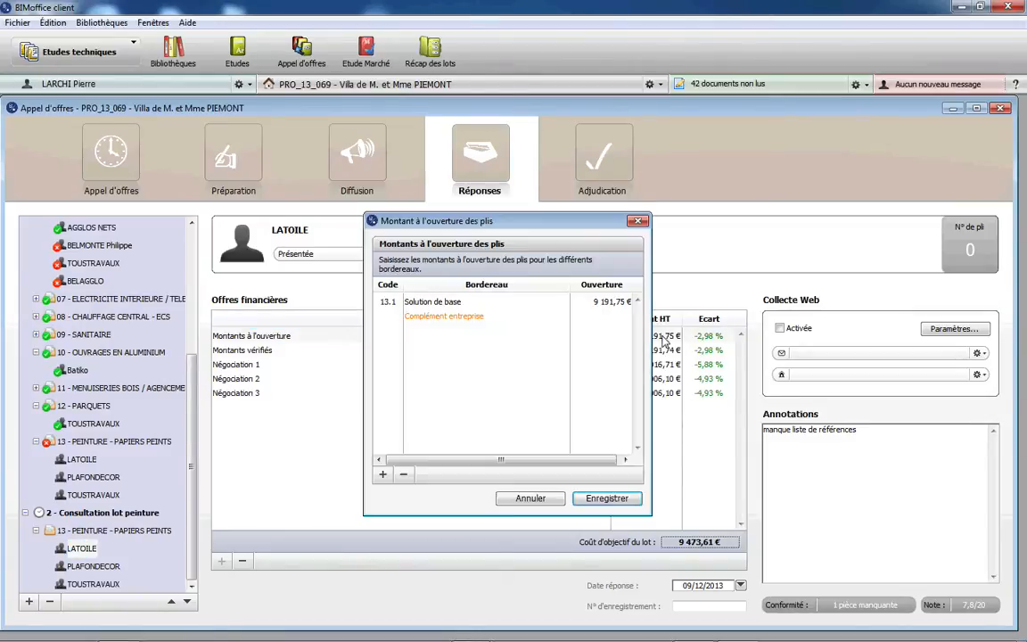
click(605, 499)
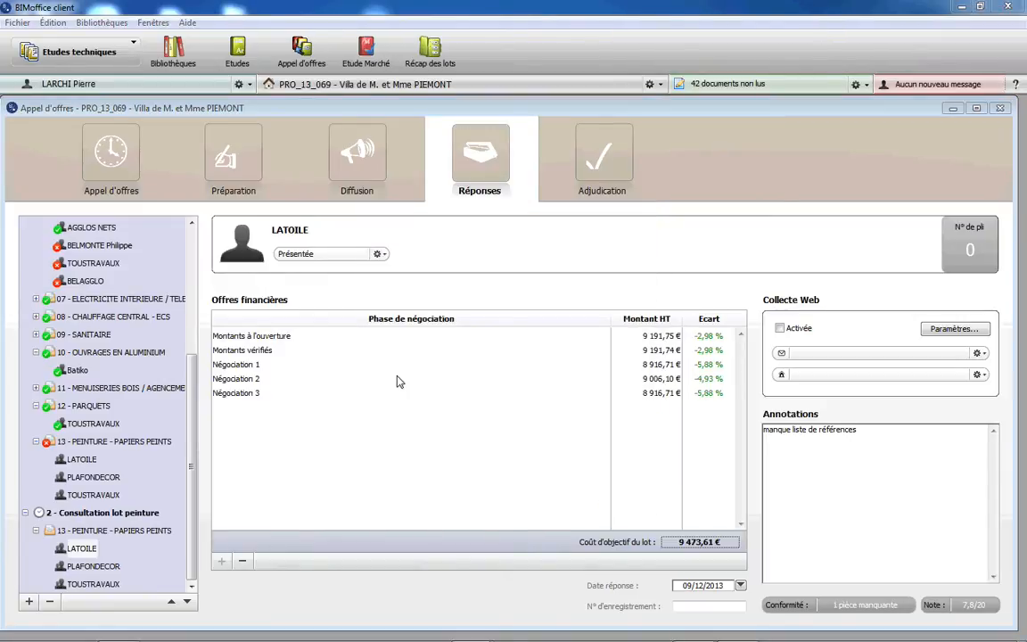
Step: Examine the quantities and unit prices of items 2.1.1 and 2.1.2 in LATOILE's verified amounts
double_click(473, 350)
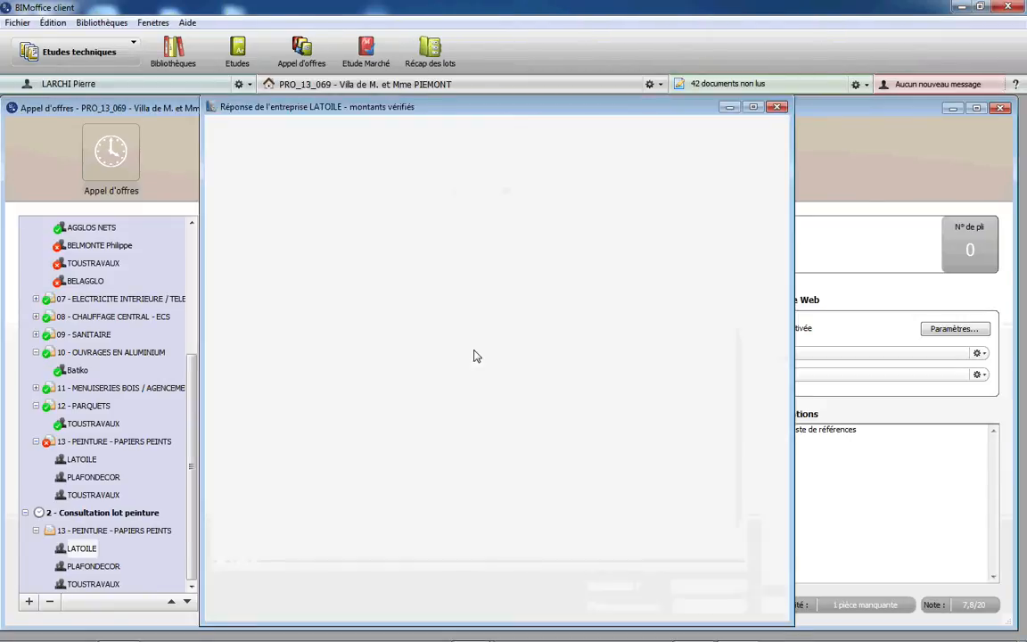
scroll(552, 452, down, 1)
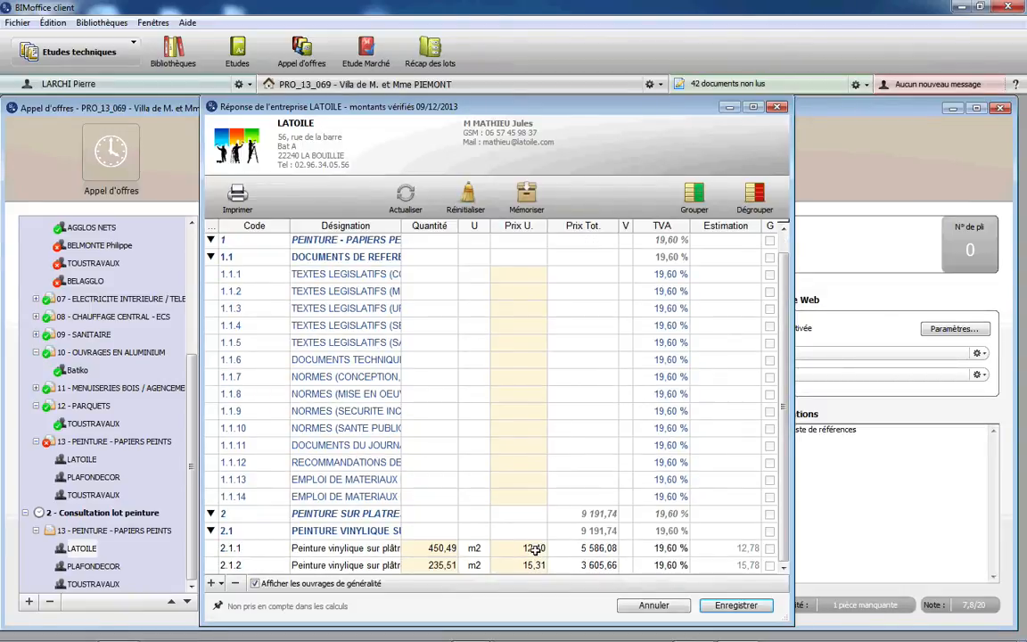
click(535, 549)
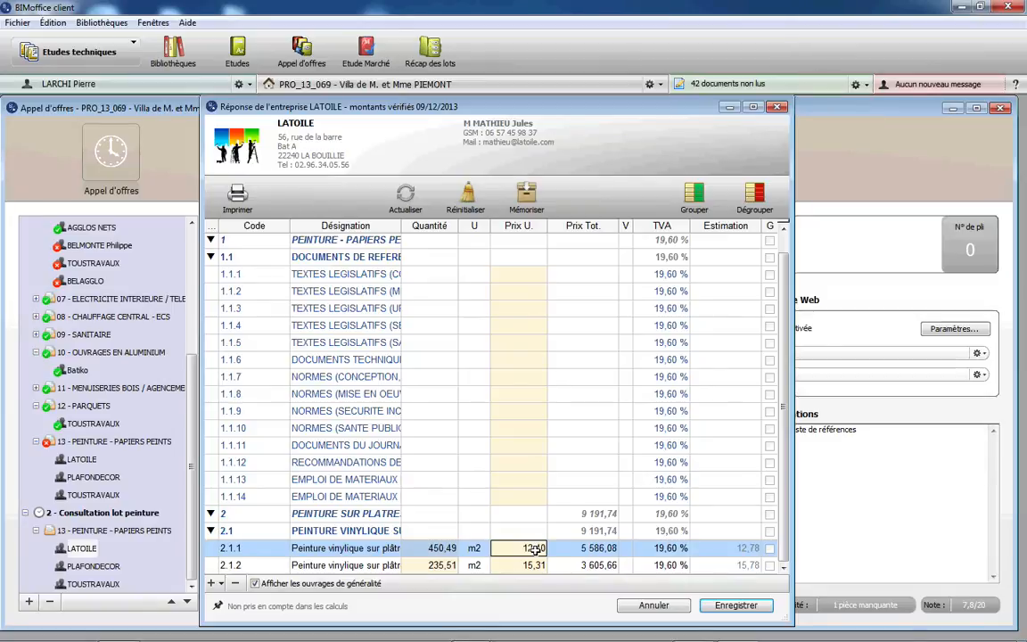
click(535, 568)
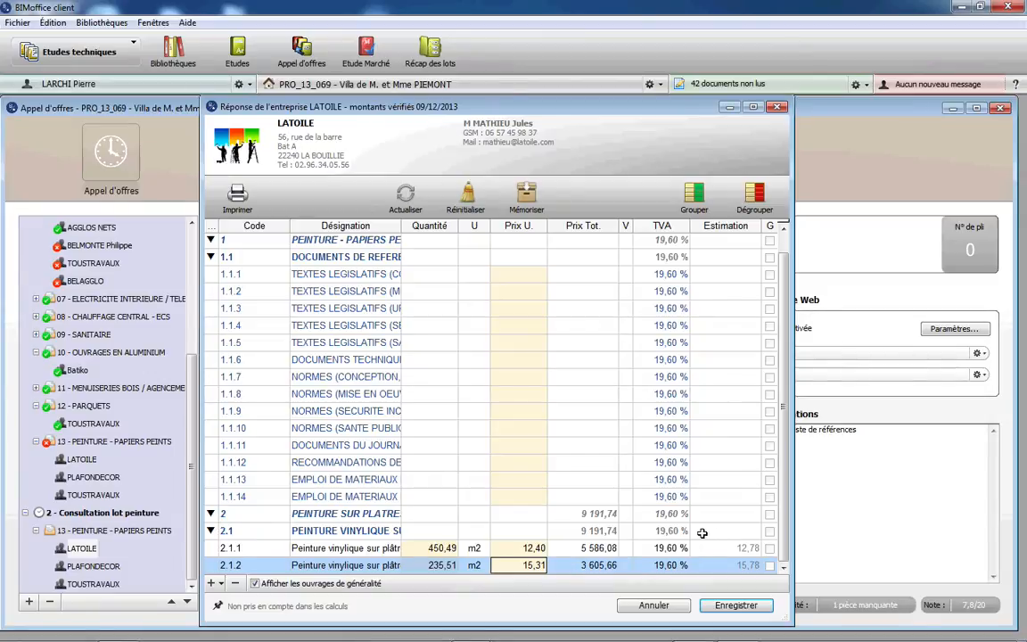
click(430, 547)
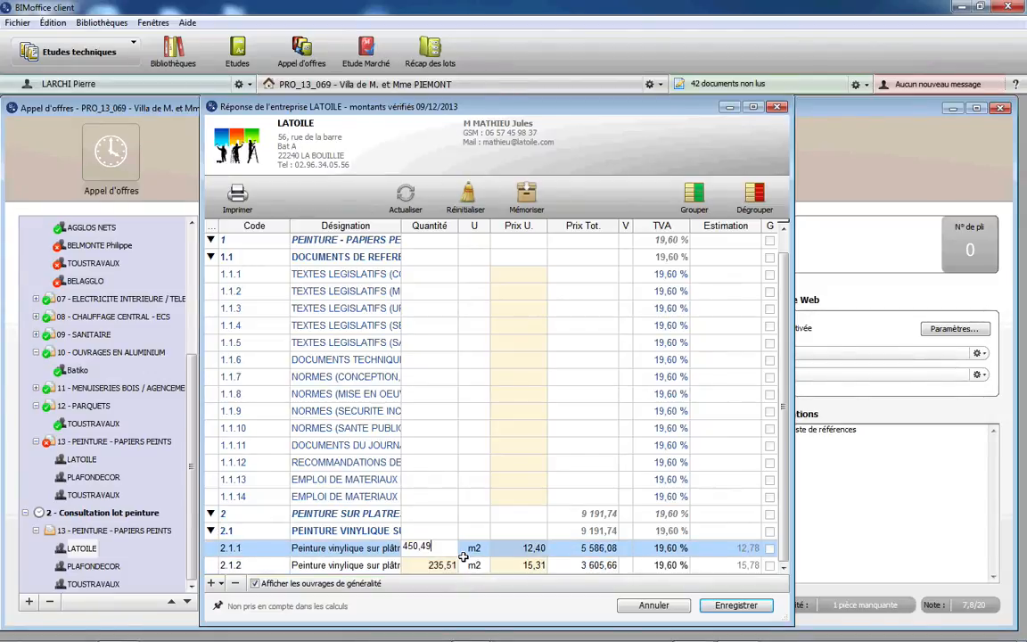
click(532, 552)
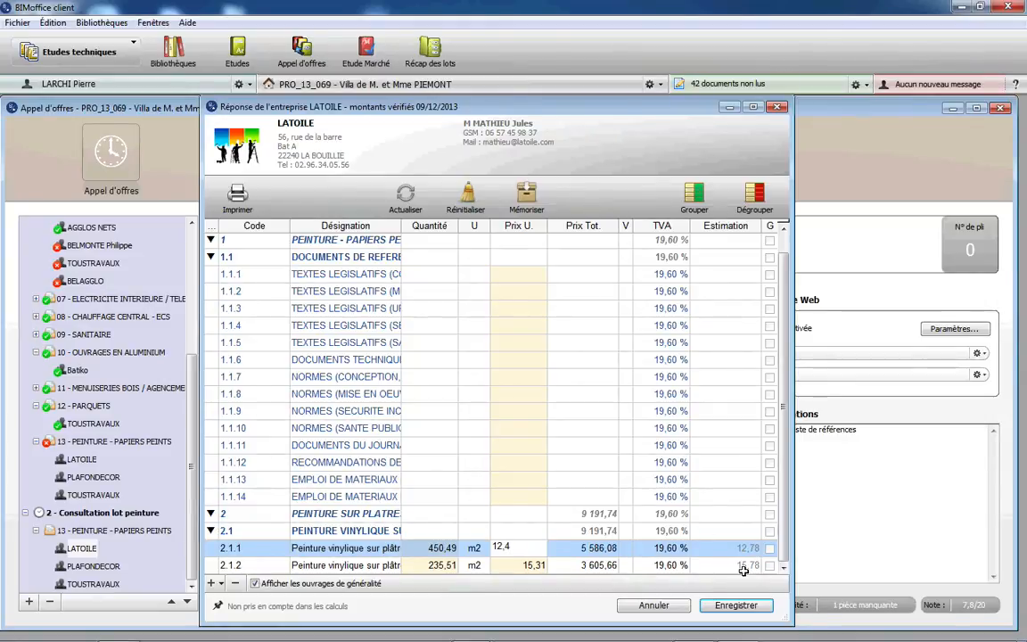
Step: View the form for a new company work item in LATOILE's verified amounts, cancel it, and save the response
click(212, 583)
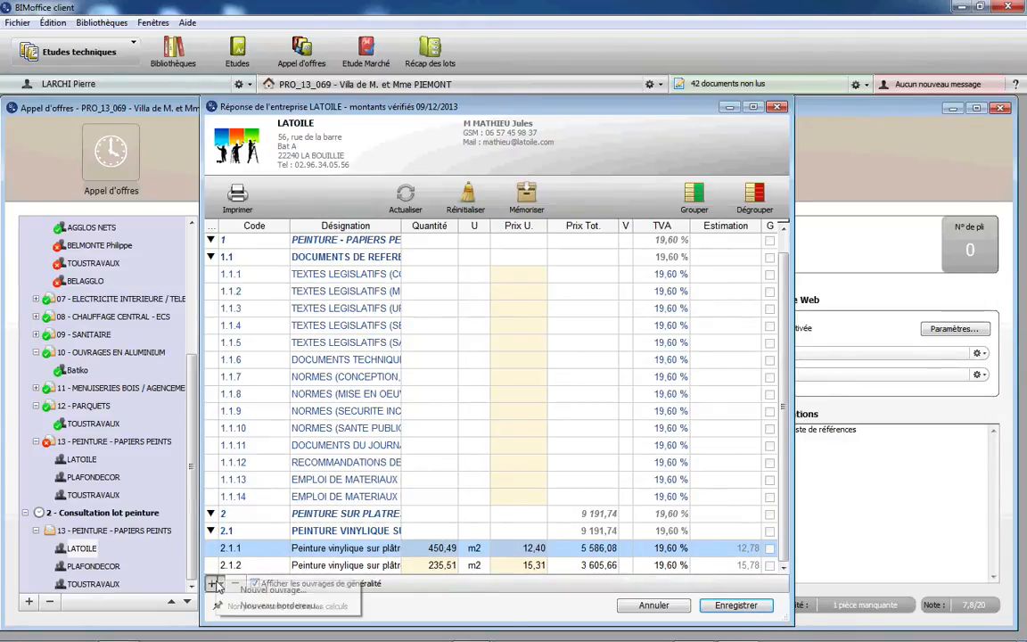
click(264, 590)
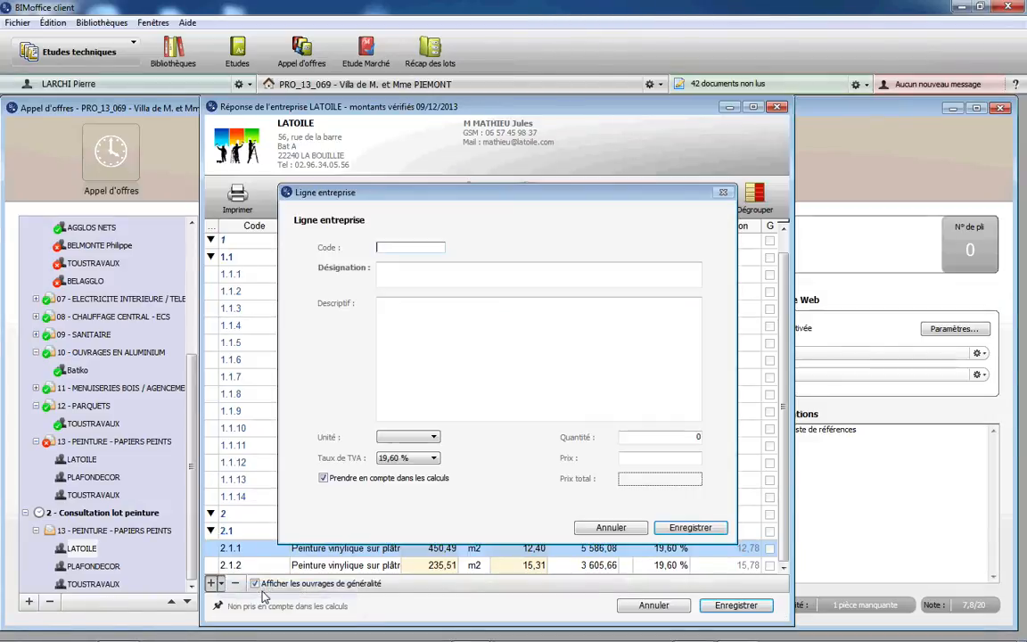
click(609, 527)
click(729, 604)
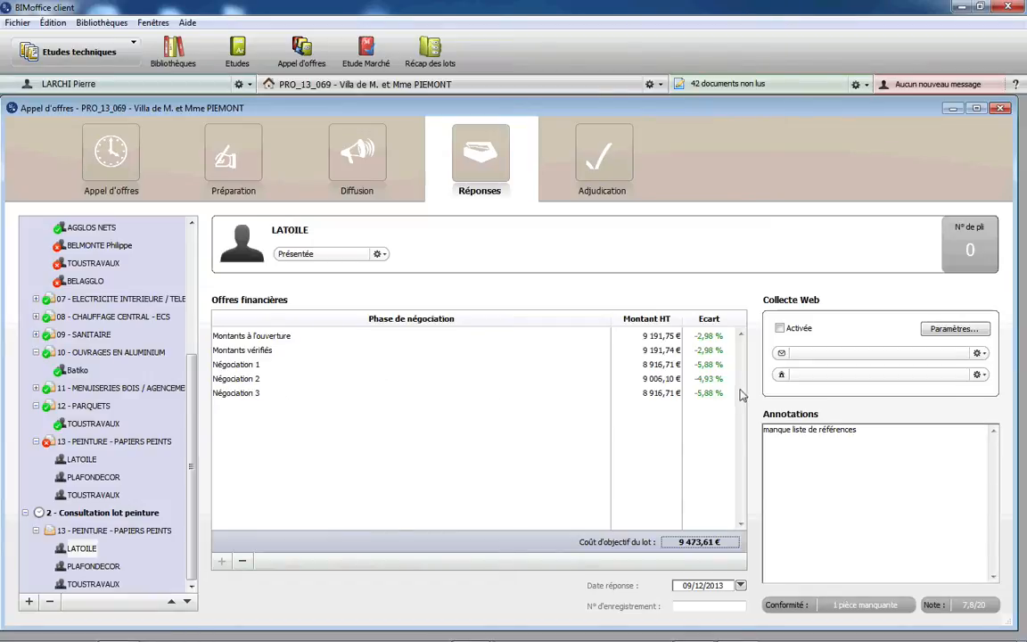
Step: Update LATOILE's Négociation 3 from Négociation 2, copying source quantities and prices with a 0,99 coefficient, and save the response
double_click(655, 393)
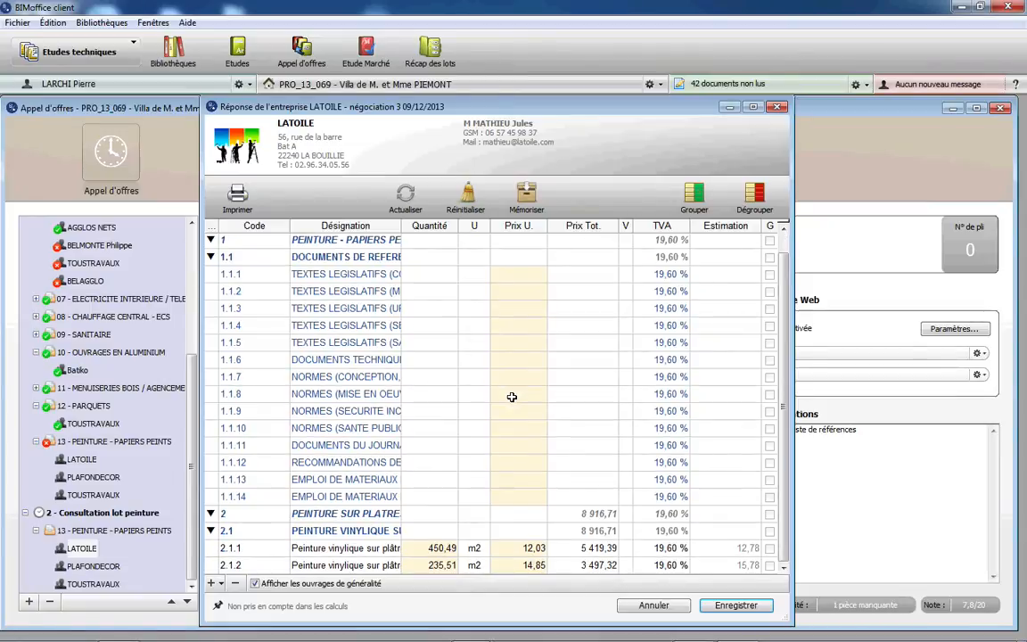
click(405, 192)
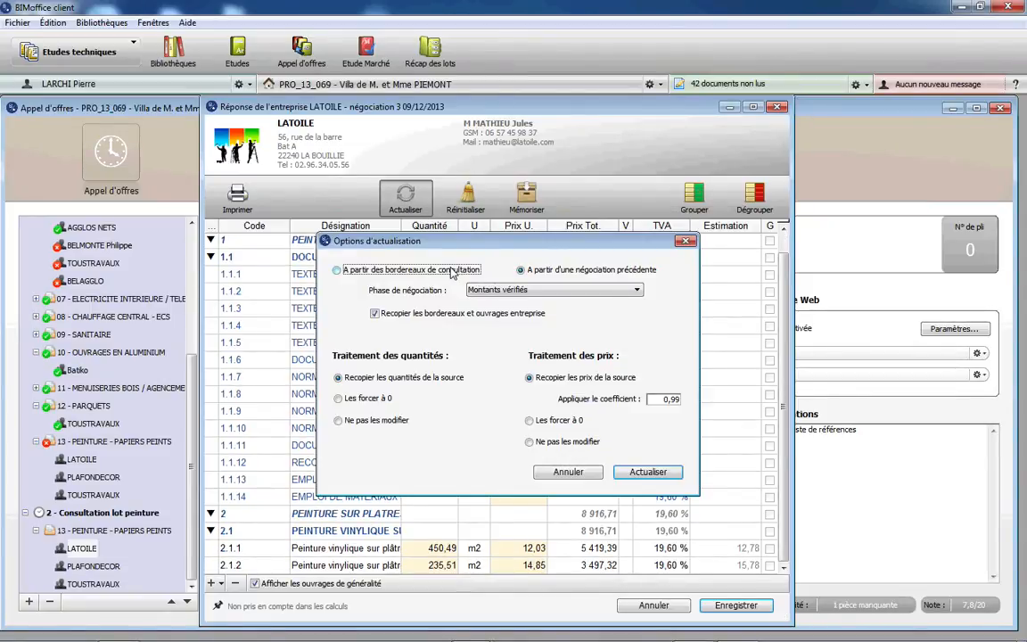
click(564, 290)
click(497, 323)
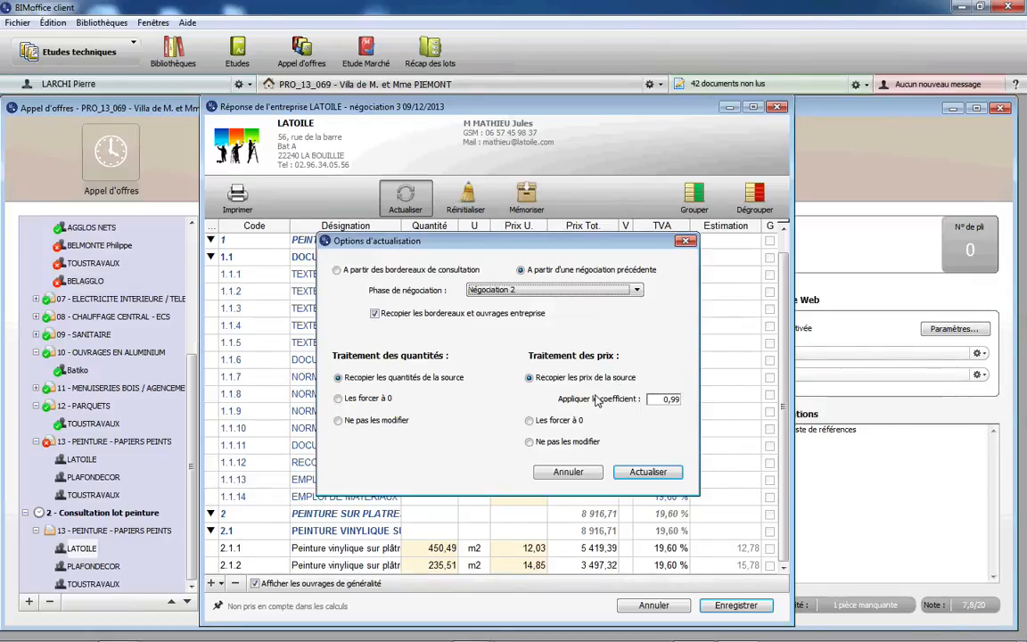
click(620, 470)
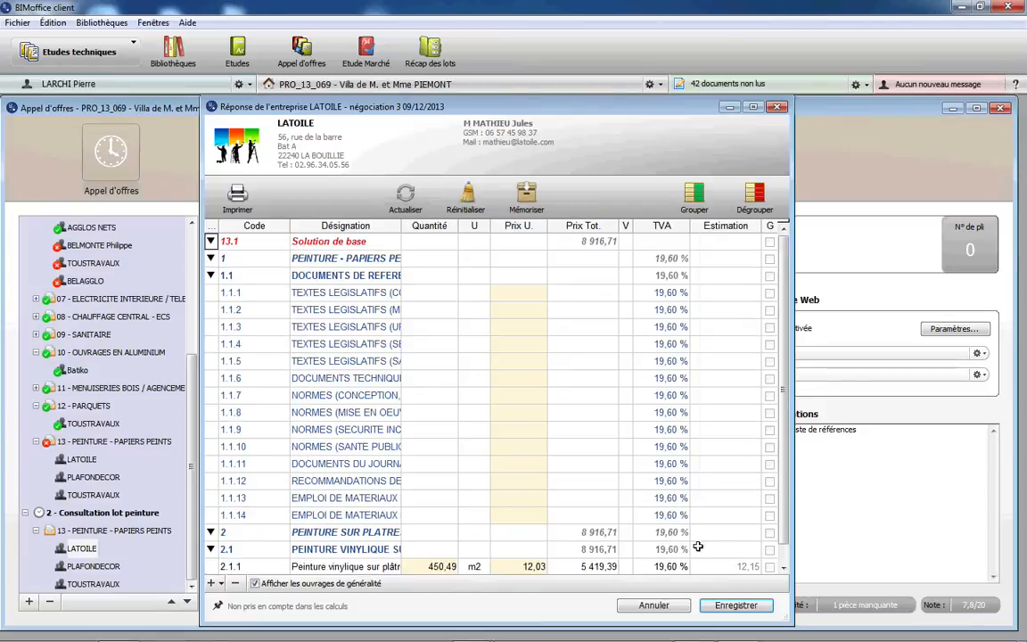
click(734, 607)
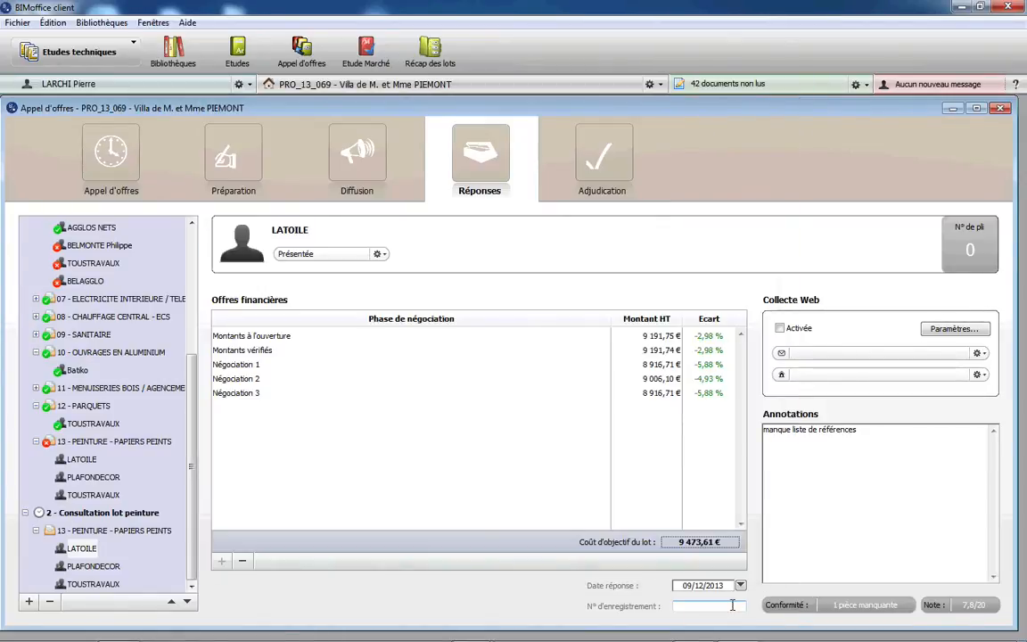
Step: In PLAFONDECOR's verified amounts, view the Excel (Texte Unicode UTF-16) import up to the file selection, and cancel it
click(93, 566)
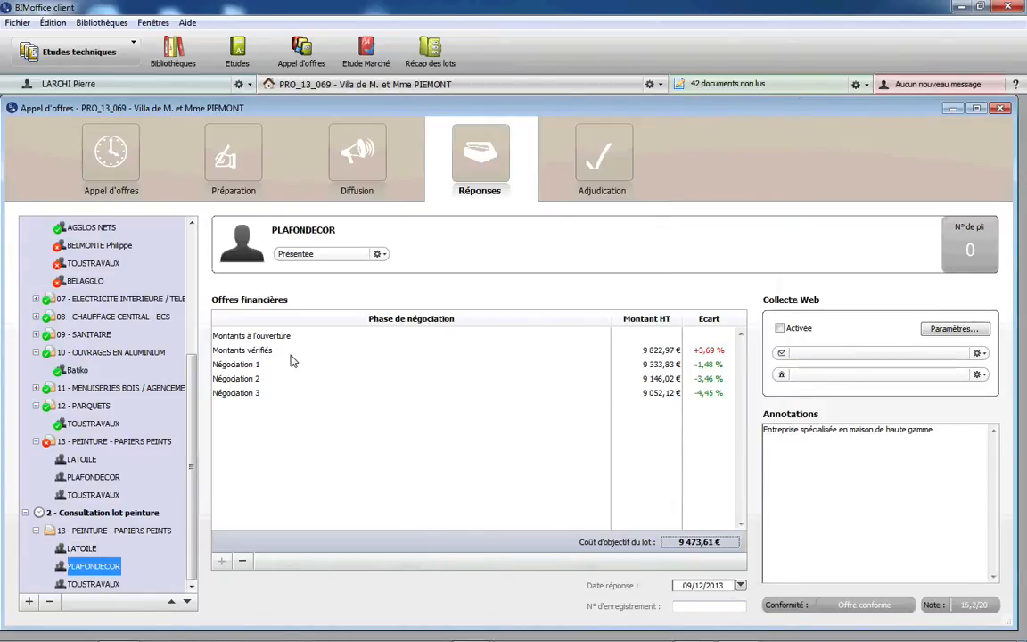
click(293, 352)
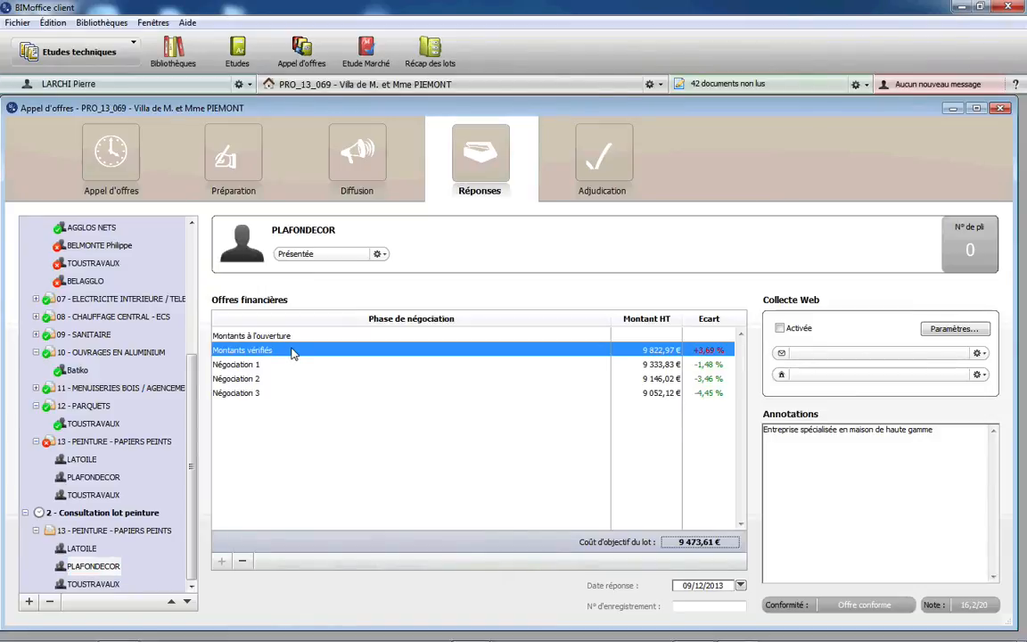
double_click(293, 352)
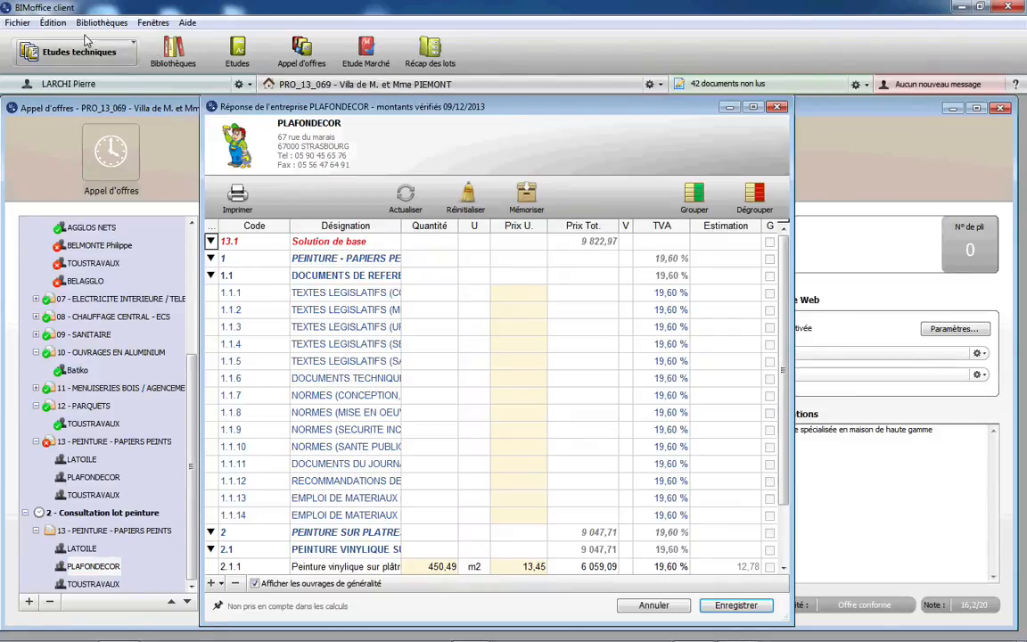
click(18, 23)
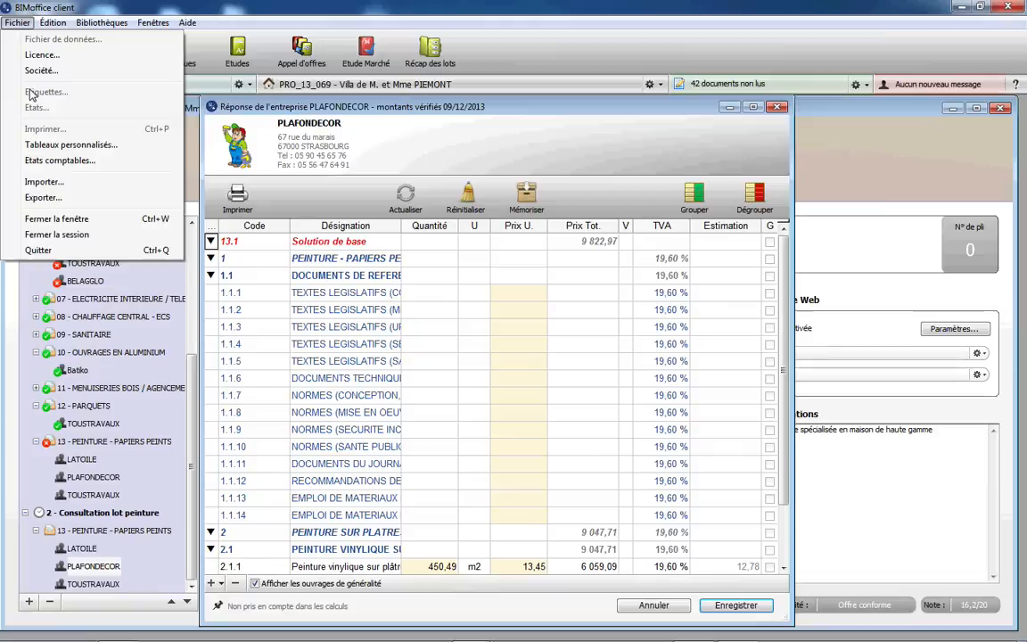
click(44, 181)
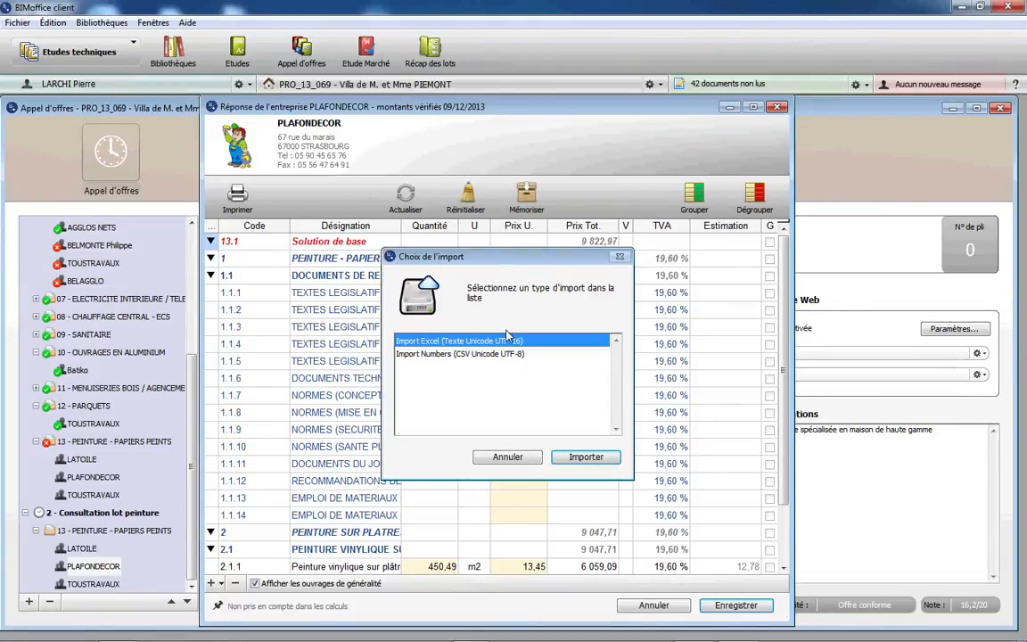
click(585, 457)
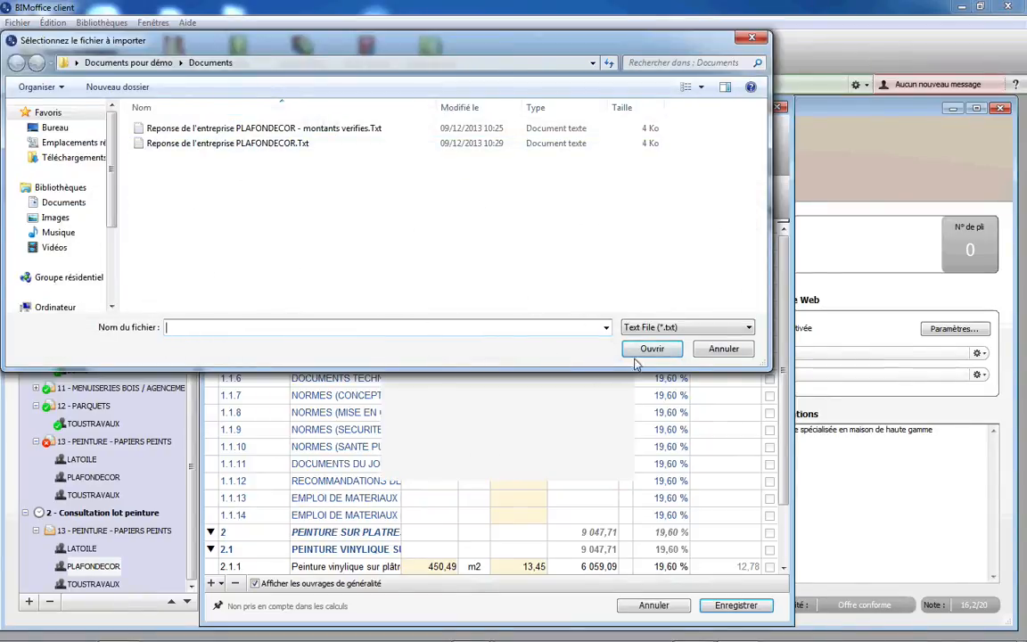
click(723, 349)
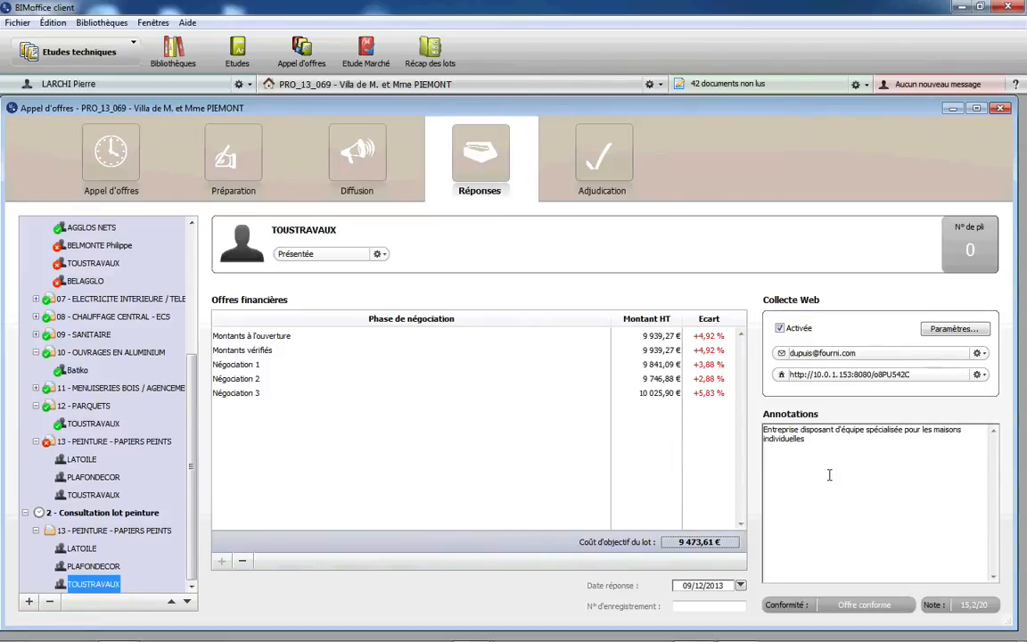
Step: Save TOUSTRAVAUX's web publication settings with only the Négociation 3 phase accessible, and generate the company's connection email
click(954, 329)
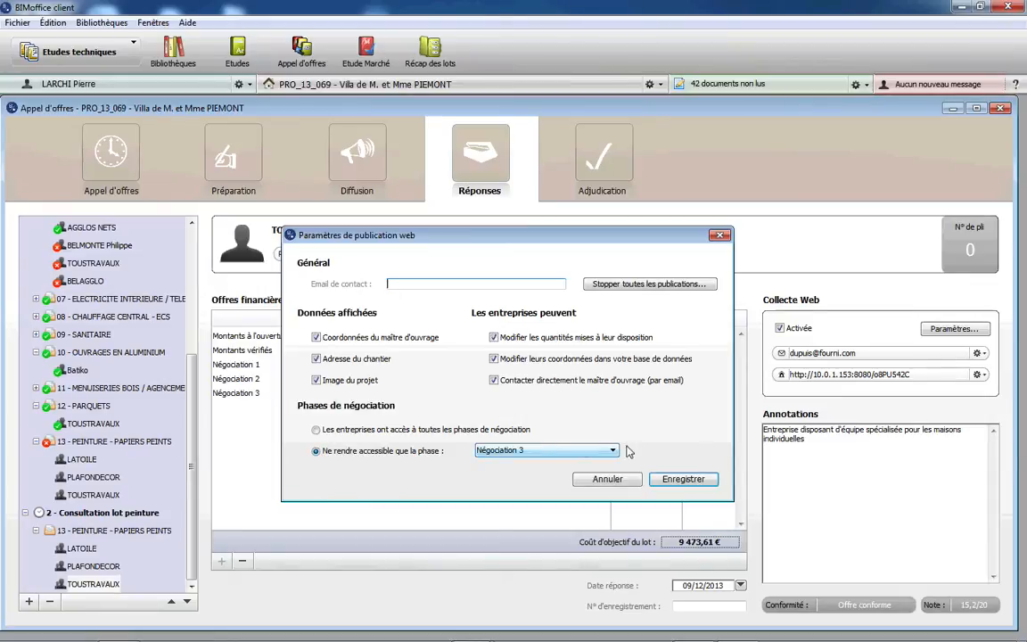
click(683, 478)
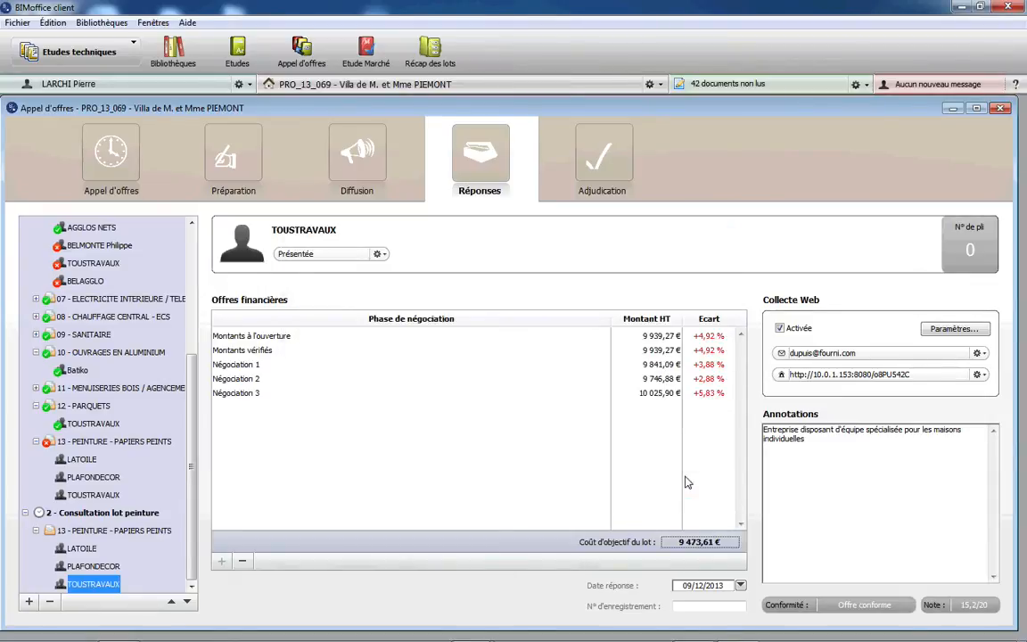
click(978, 353)
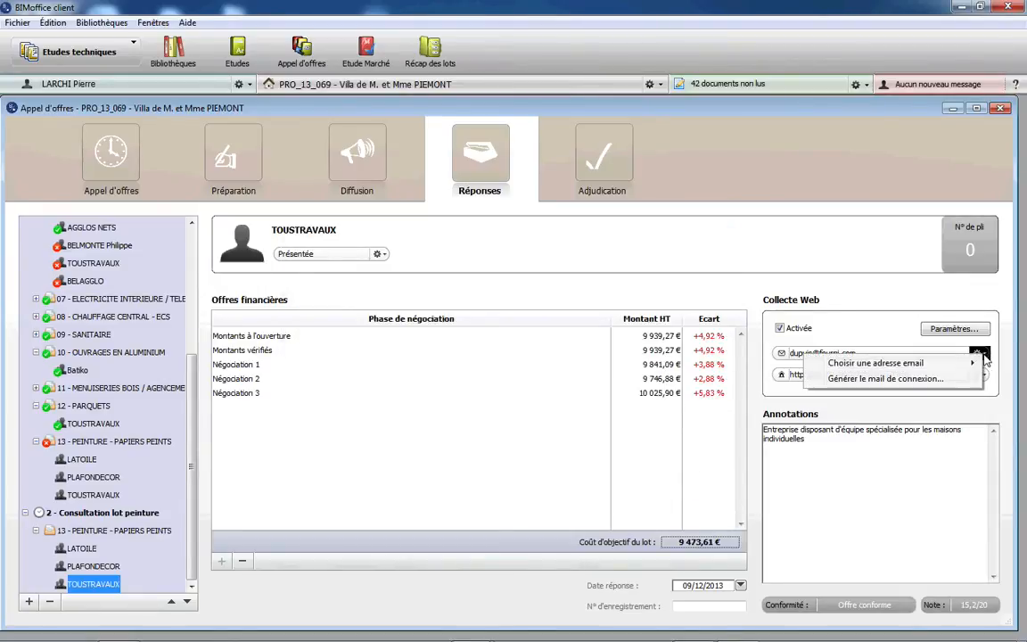
click(917, 379)
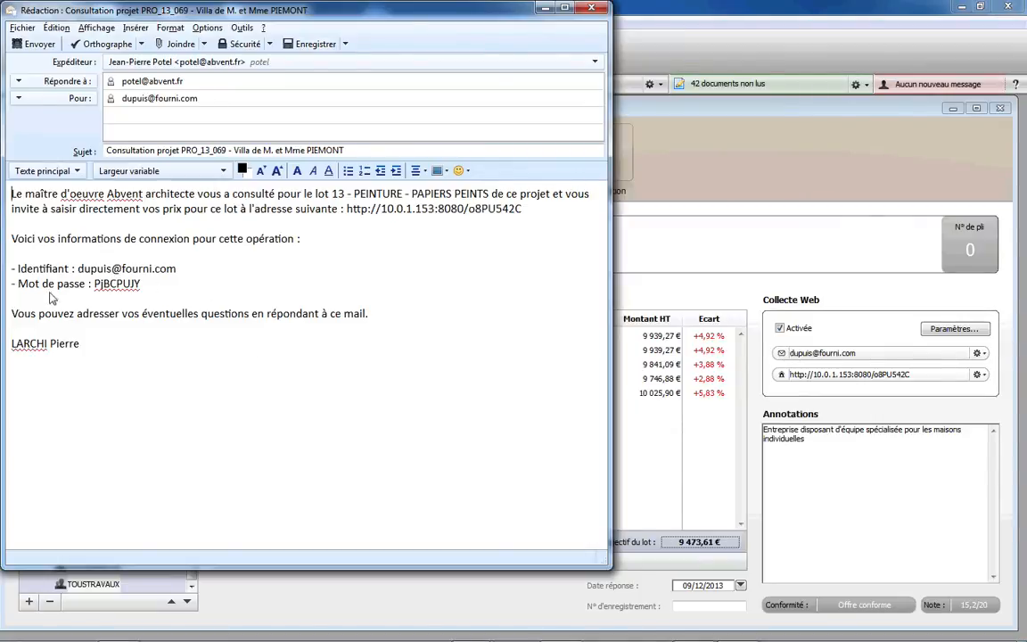
click(544, 8)
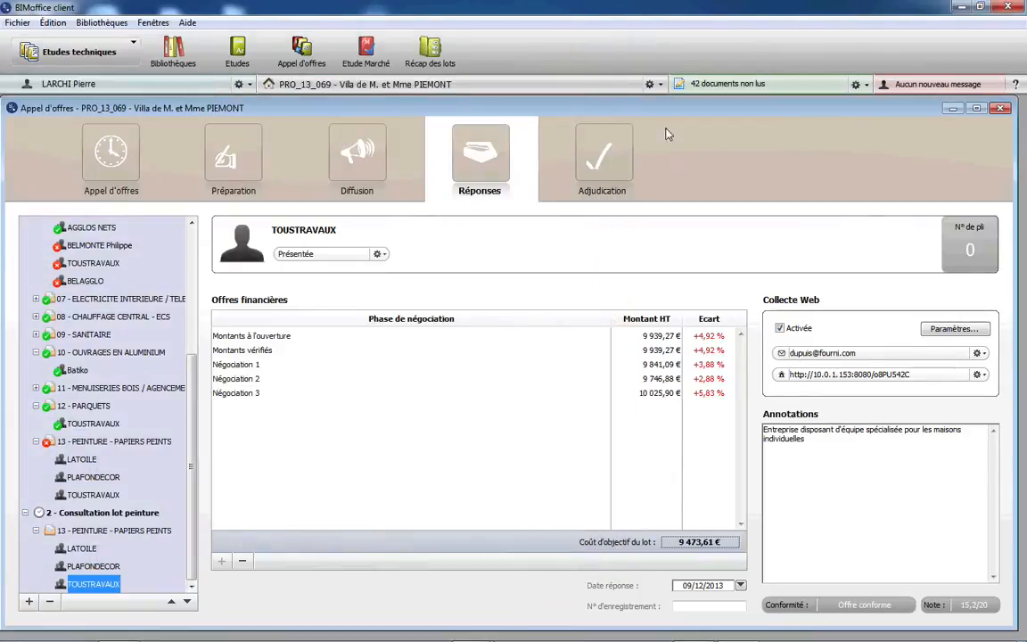
Step: Display the company view of TOUSTRAVAUX's web consultation in the browser
click(980, 377)
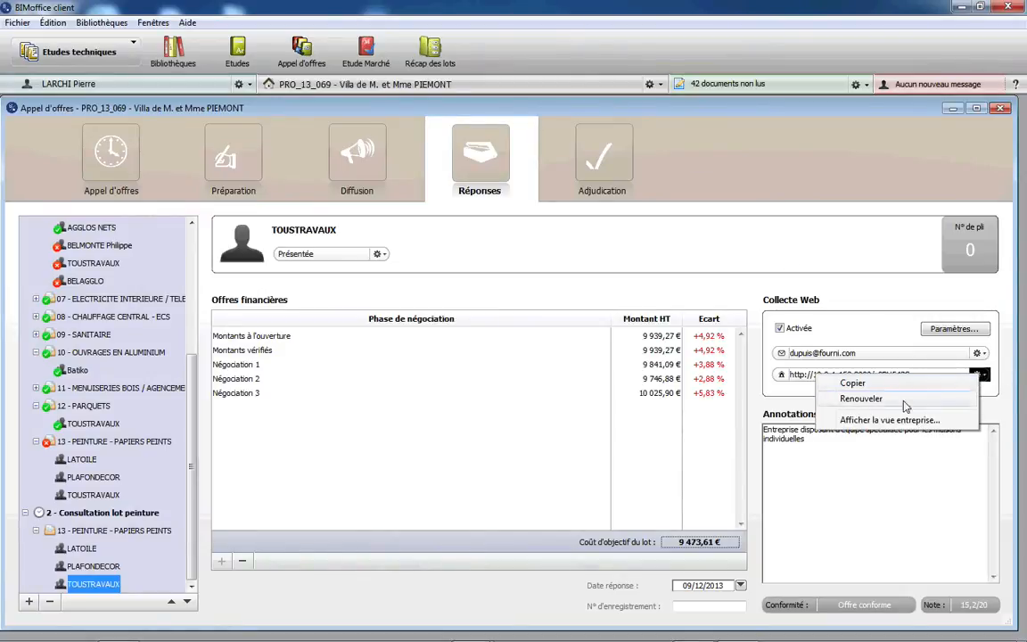
click(890, 421)
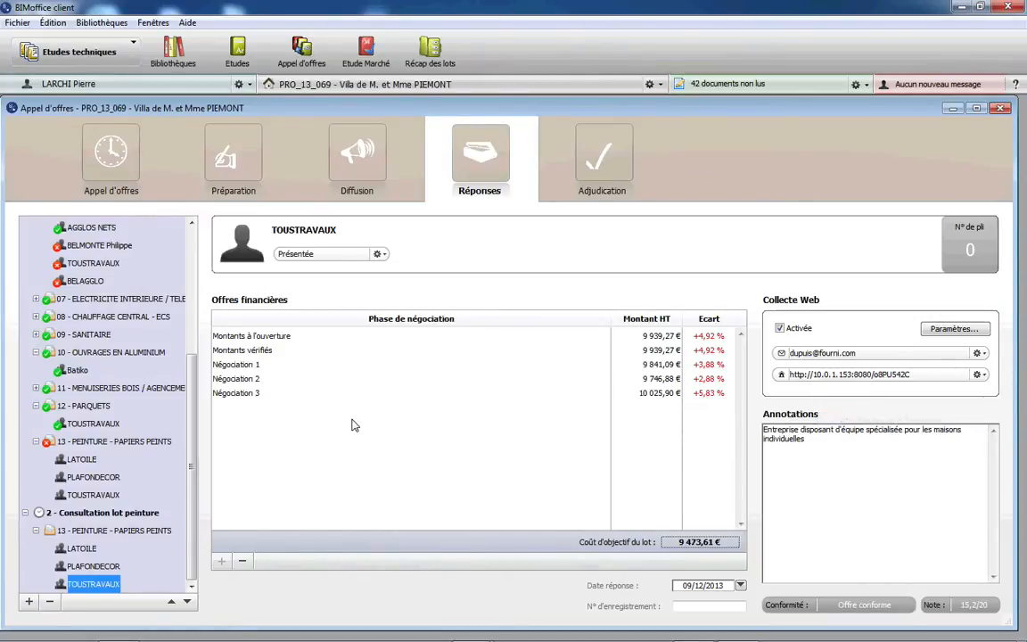
click(979, 376)
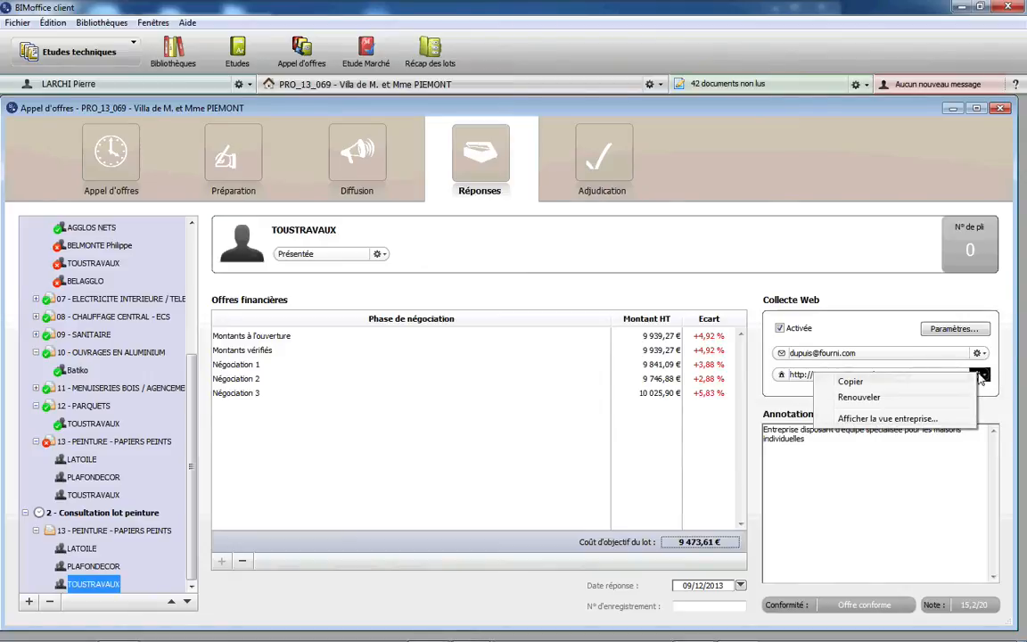
click(902, 420)
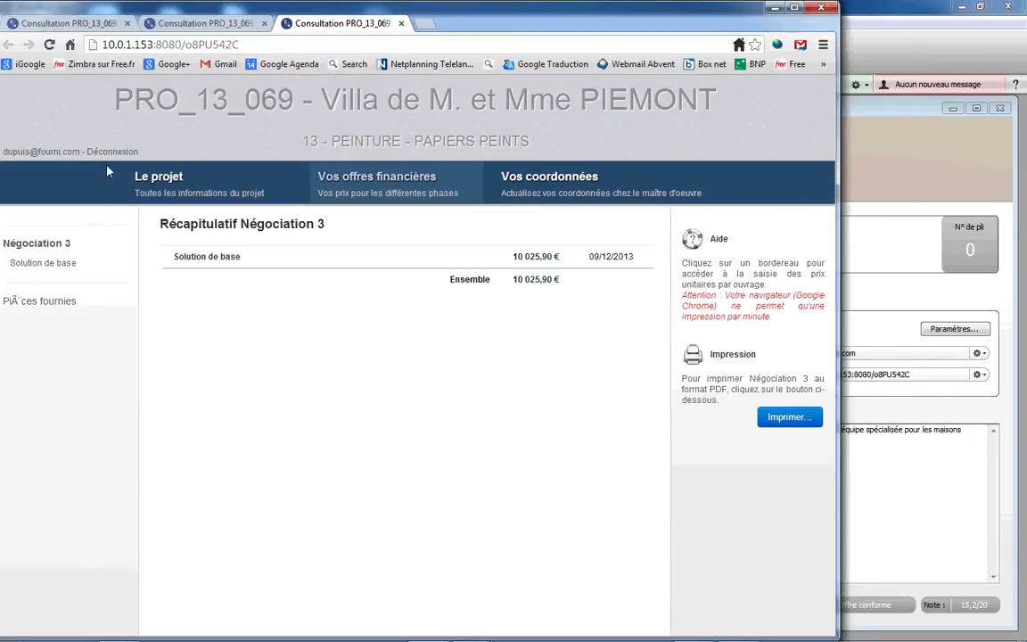
Step: Review the project information on the consultation site, from the nature of the works to the downloadable general and lot documents
click(170, 179)
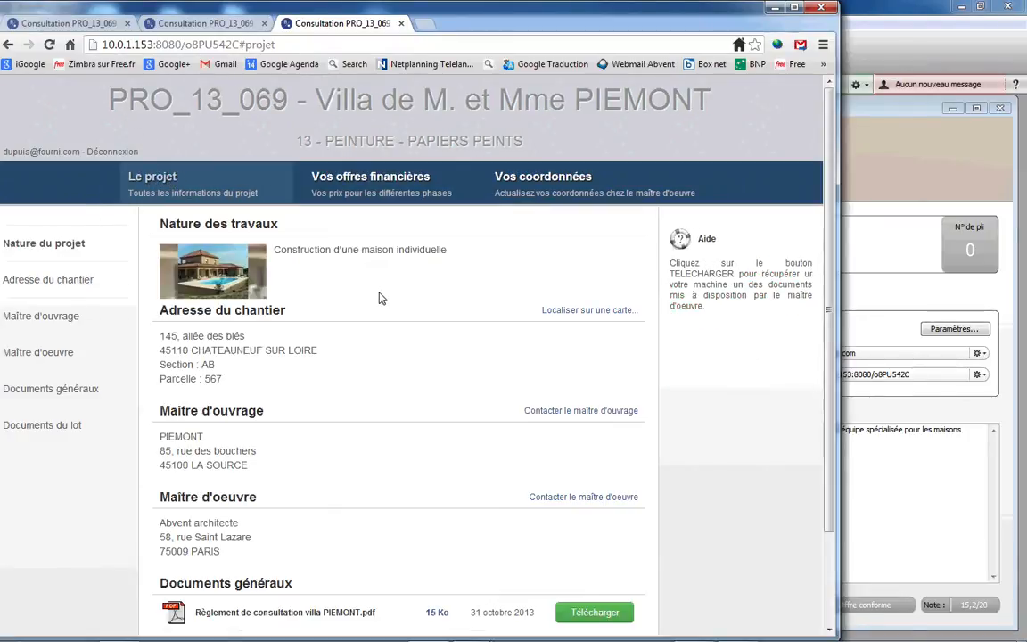
scroll(378, 297, down, 2)
scroll(378, 297, up, 2)
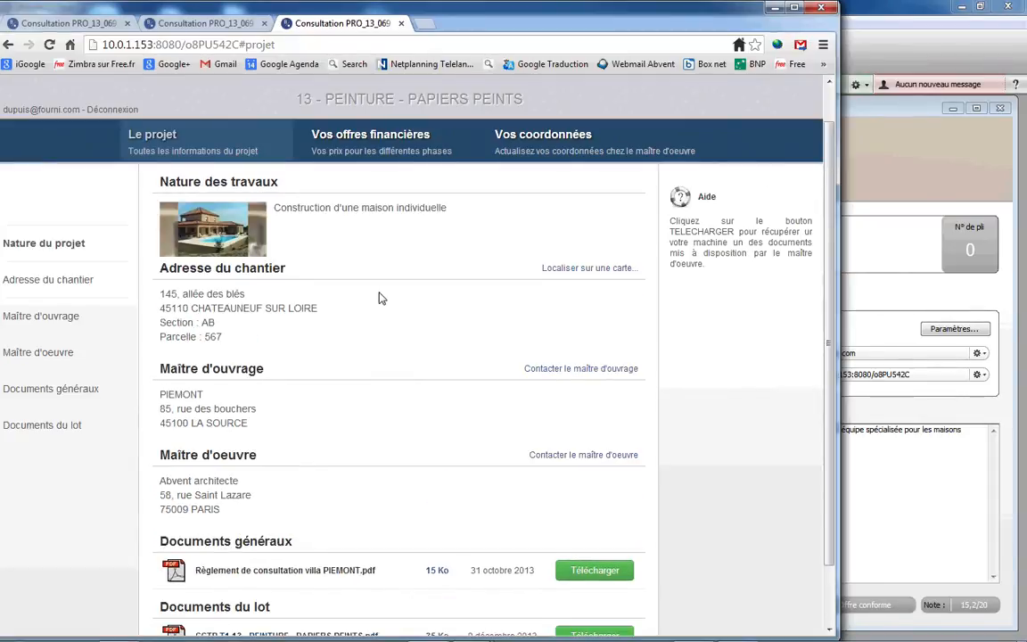
scroll(378, 298, down, 2)
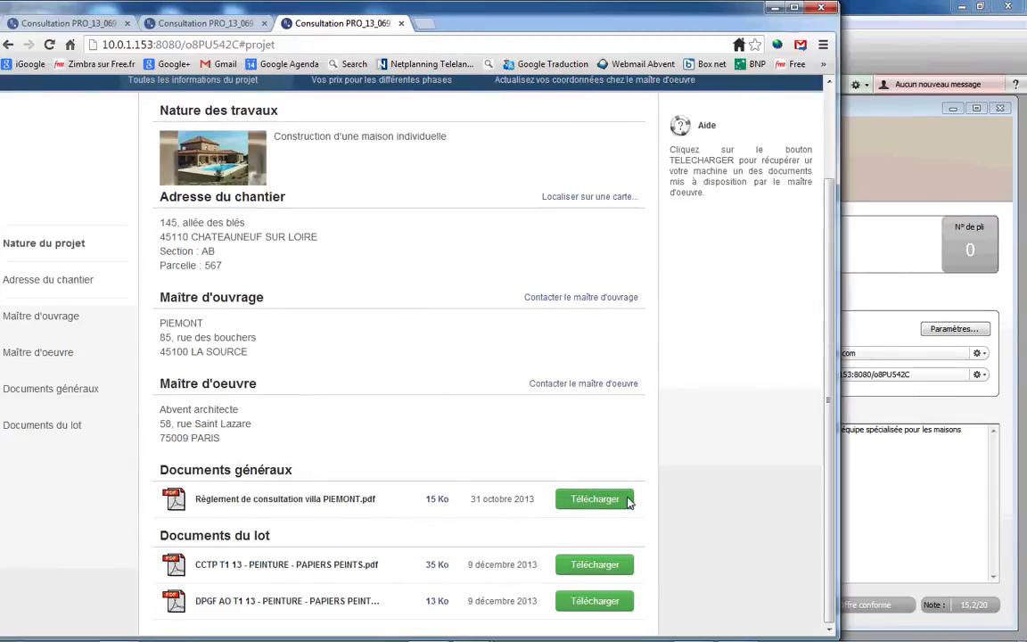
scroll(586, 588, up, 2)
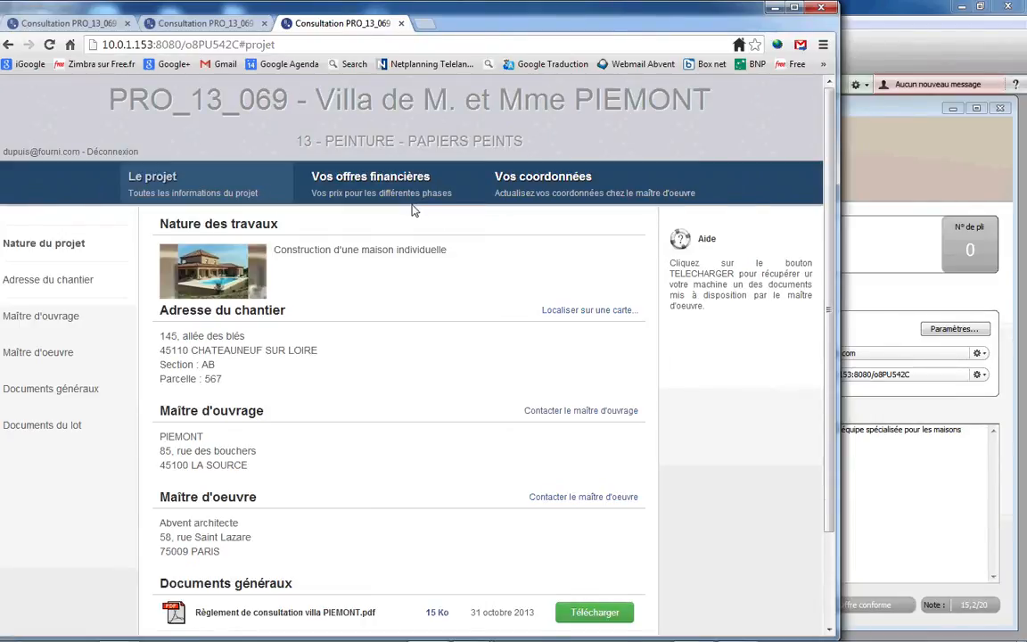
Step: In the company's financial offers, examine the editable quantities and unit prices of items 2.1.1 and 2.1.2 in Négociation 3's base solution
scroll(412, 210, down, 1)
click(384, 118)
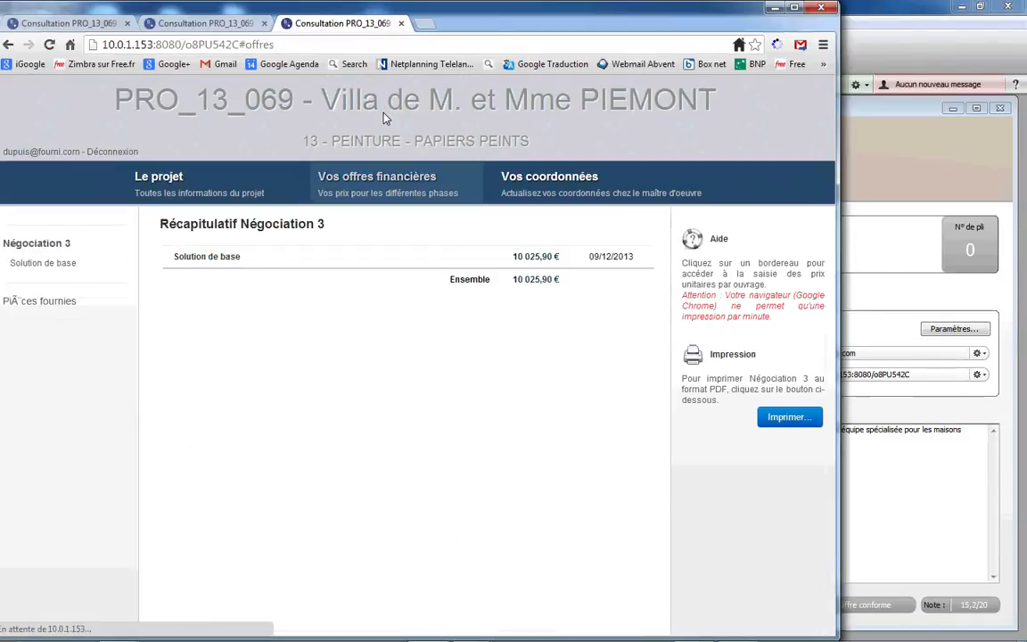
click(40, 268)
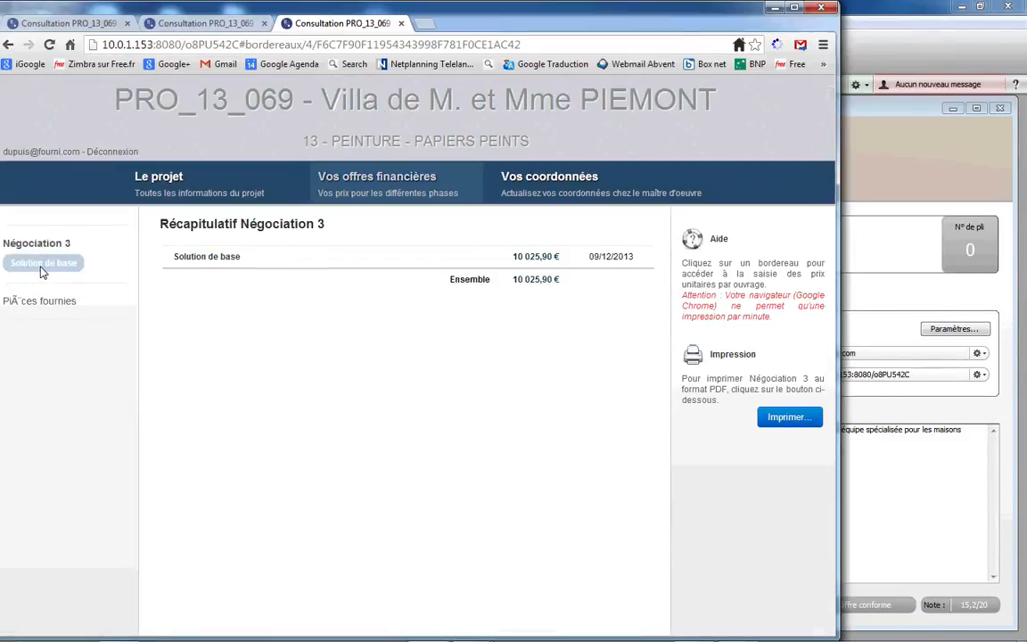
scroll(525, 524, down, 3)
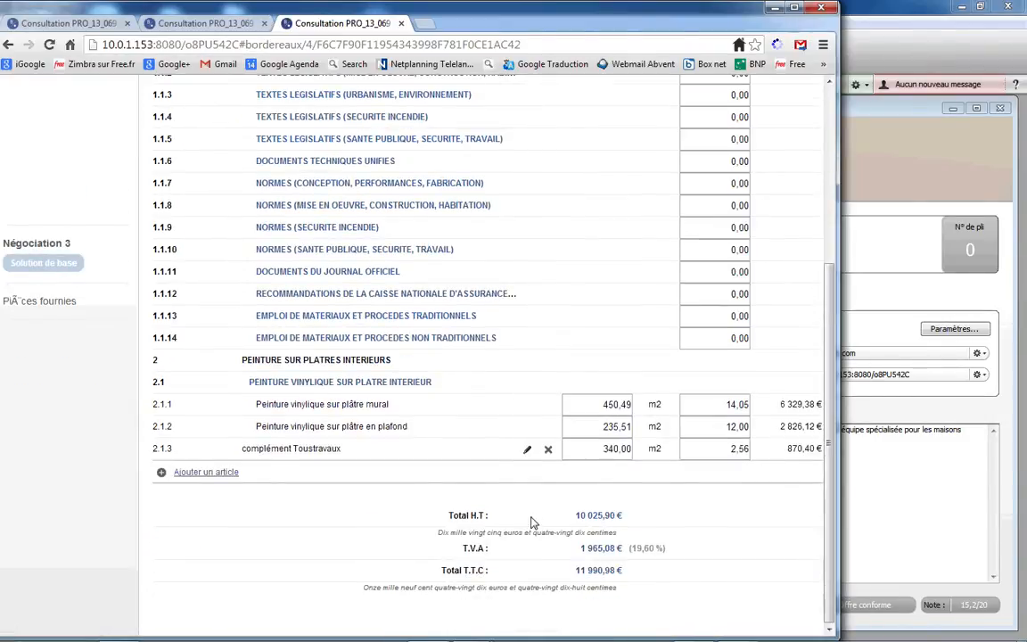
click(614, 409)
click(734, 407)
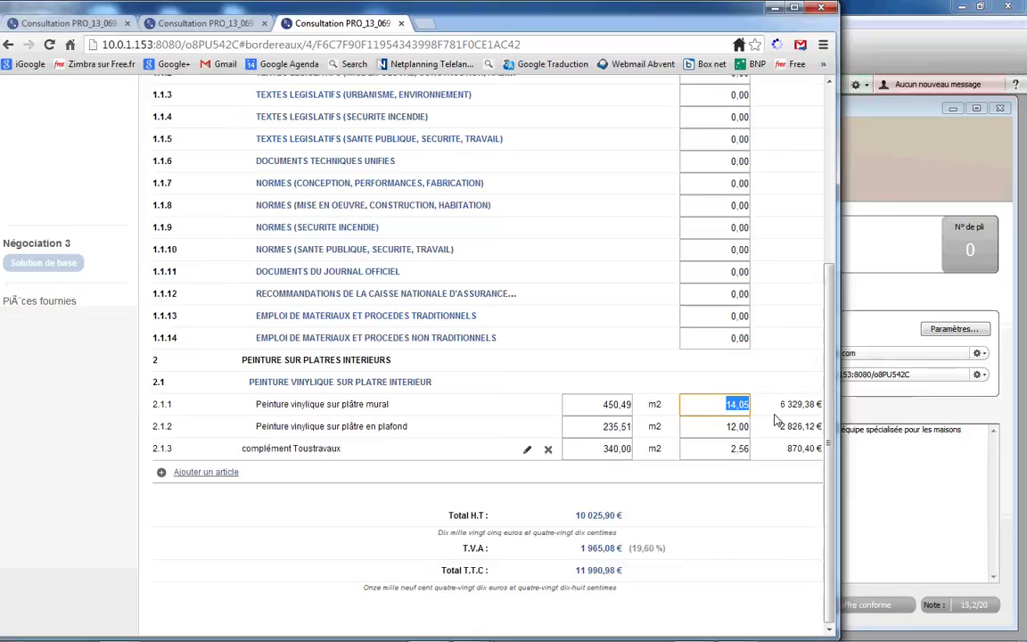
key(Tab)
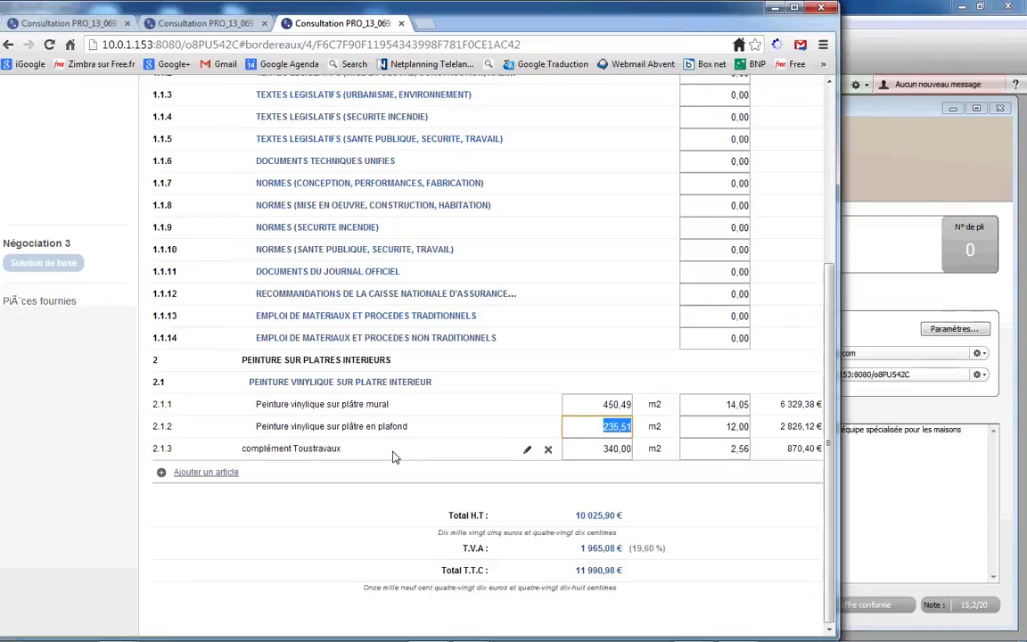
Step: Upload ATTESTATION D'ASSURANCE.docx as the completed and signed D.P.G.F. among the supplied documents
click(51, 301)
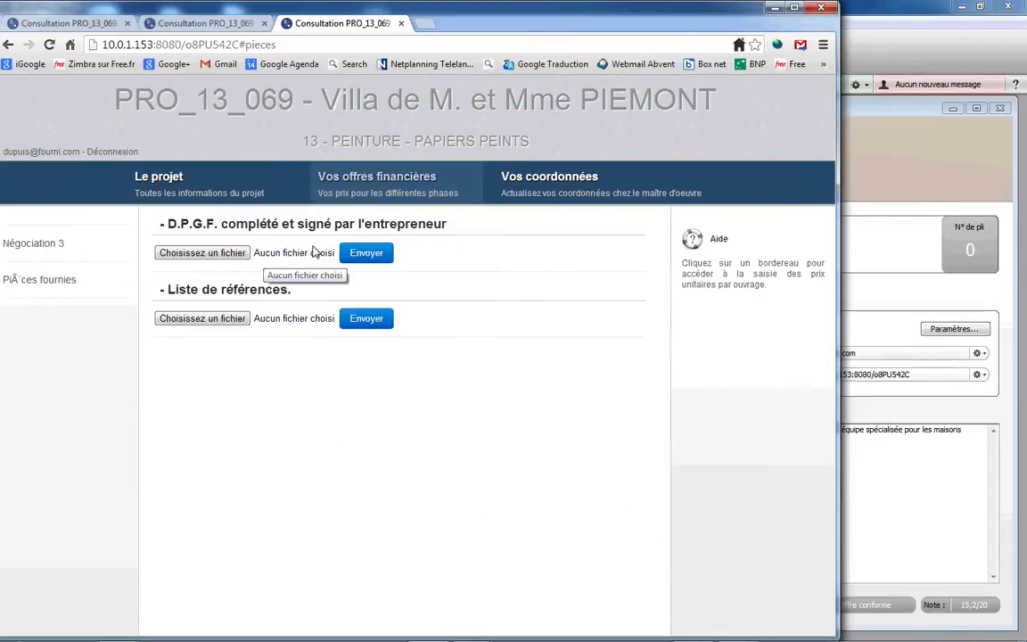
click(222, 256)
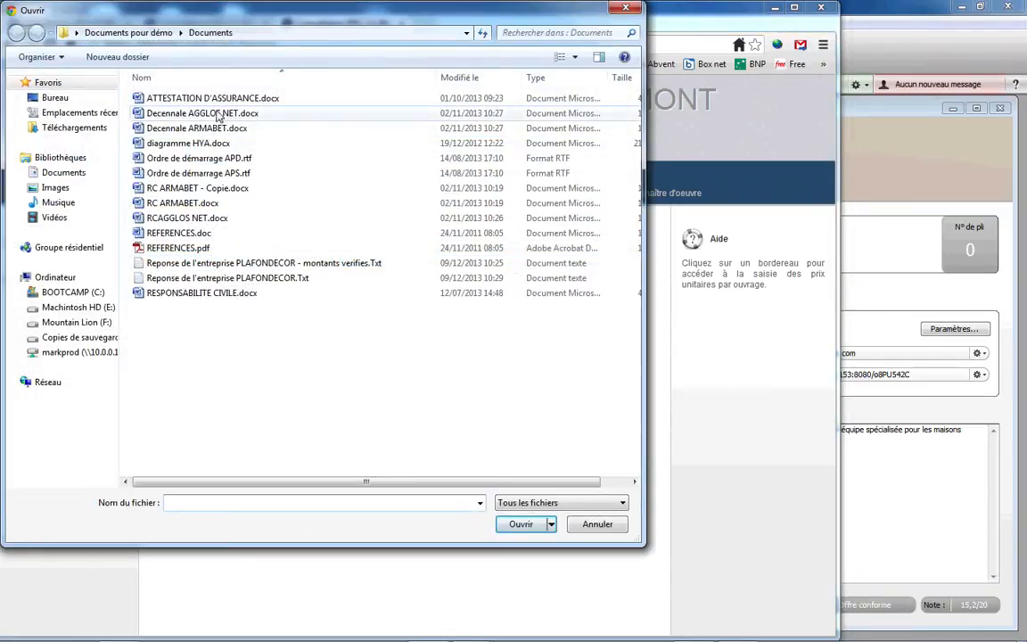
click(218, 98)
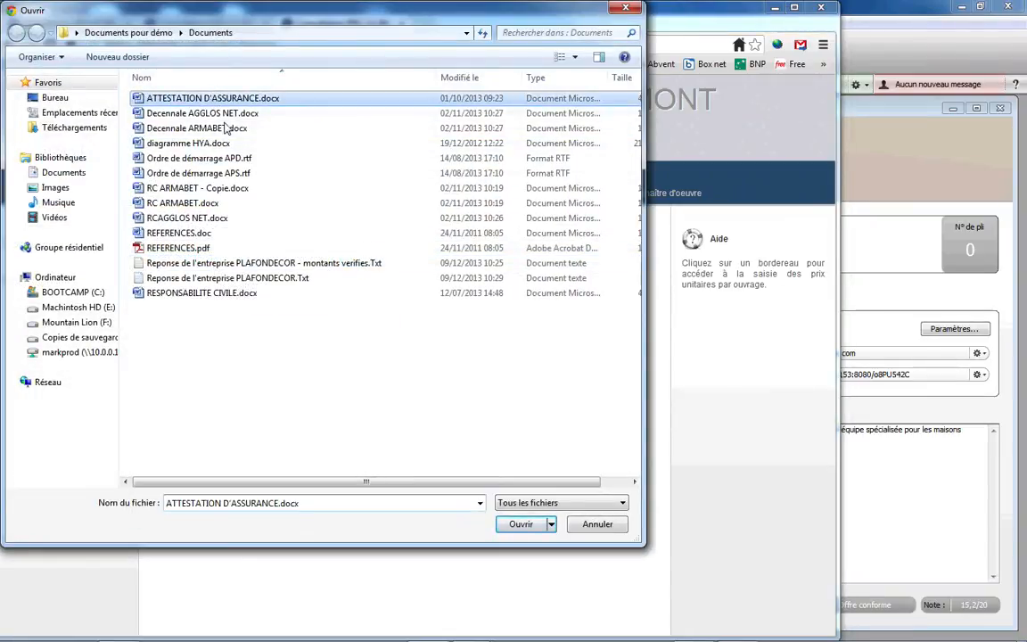
click(520, 524)
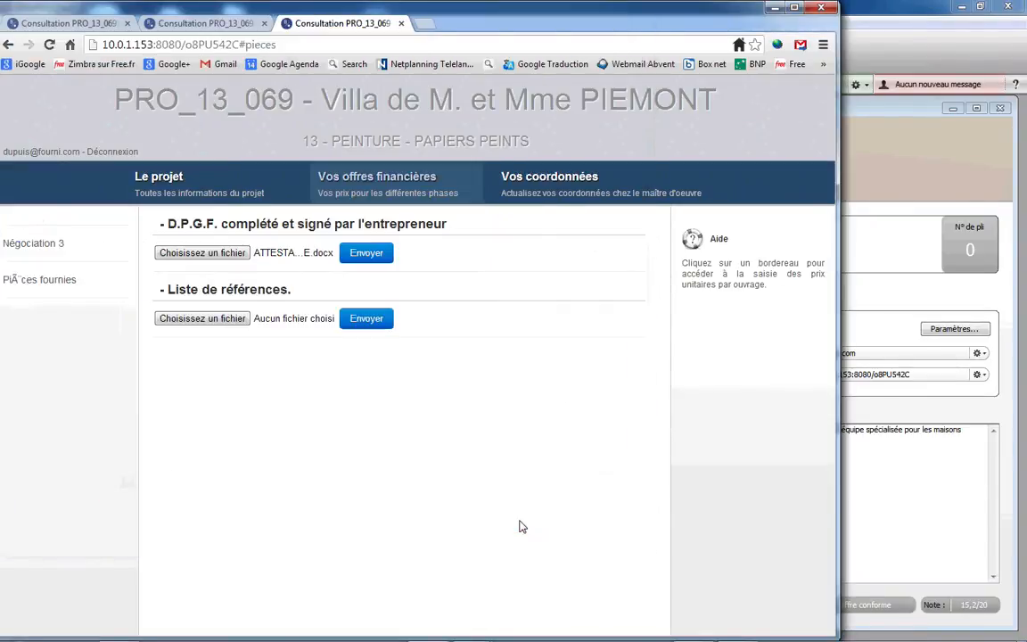
click(373, 257)
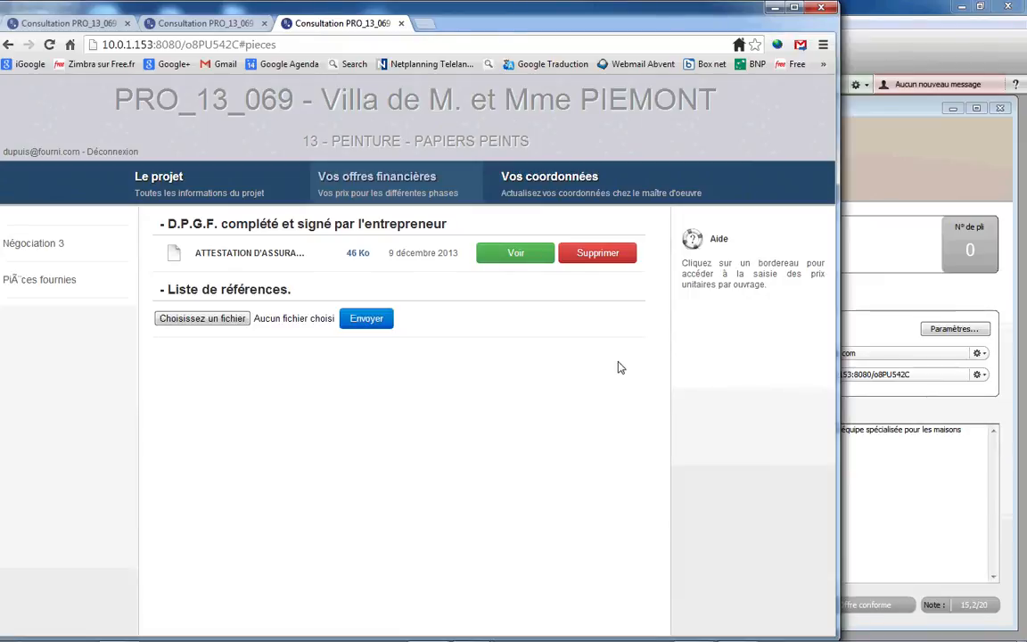
Step: Review TOUSTRAVAUX's company details and the main contact and Contact 2 sections in the Vos coordonnées form
click(560, 180)
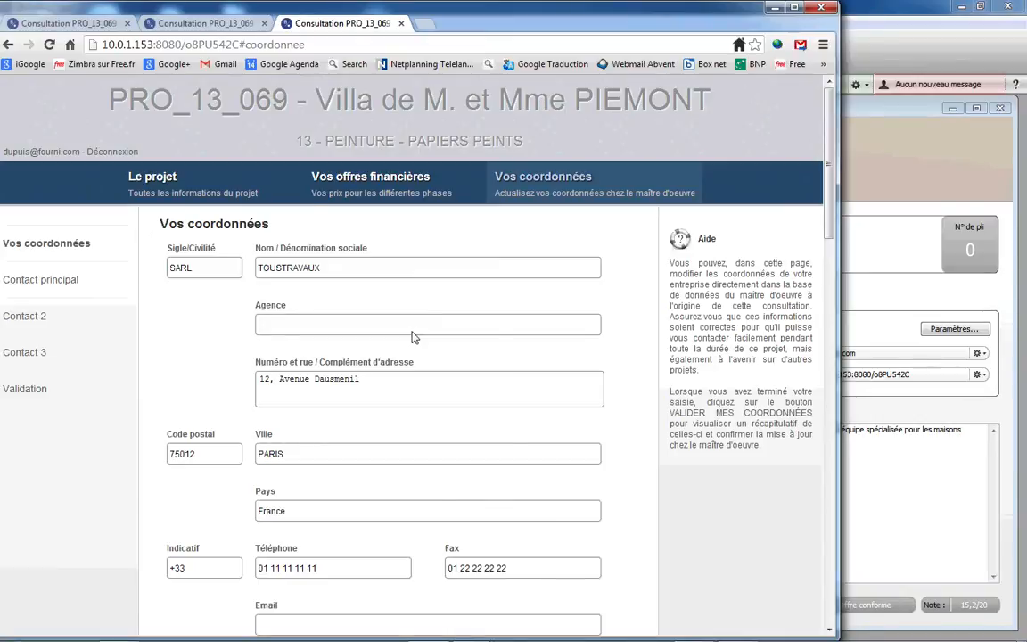
scroll(411, 336, down, 4)
scroll(411, 337, down, 2)
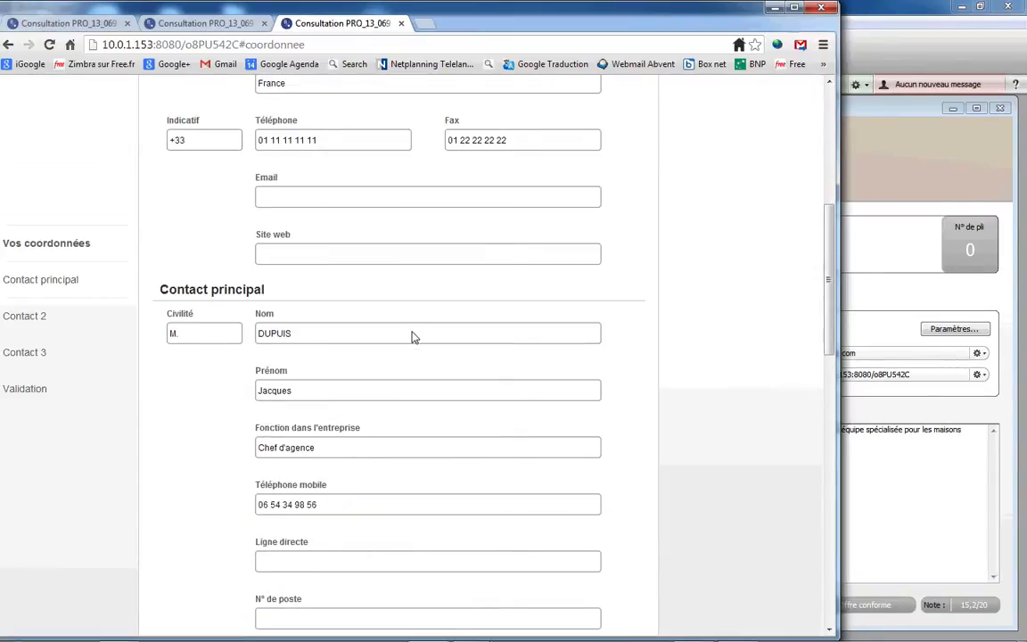
scroll(412, 337, down, 1)
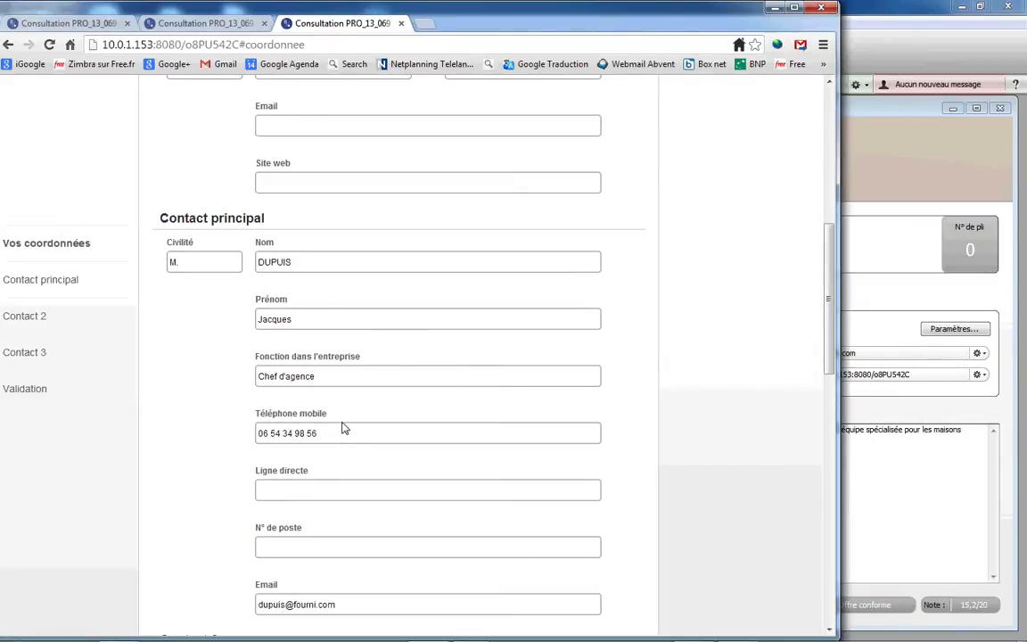
scroll(345, 429, down, 1)
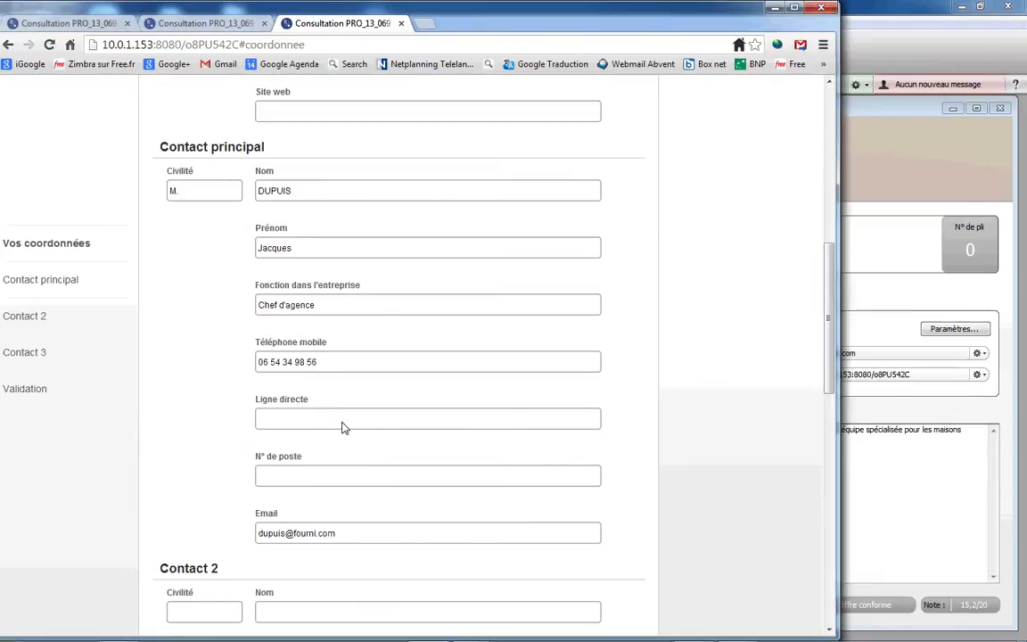
scroll(242, 259, down, 2)
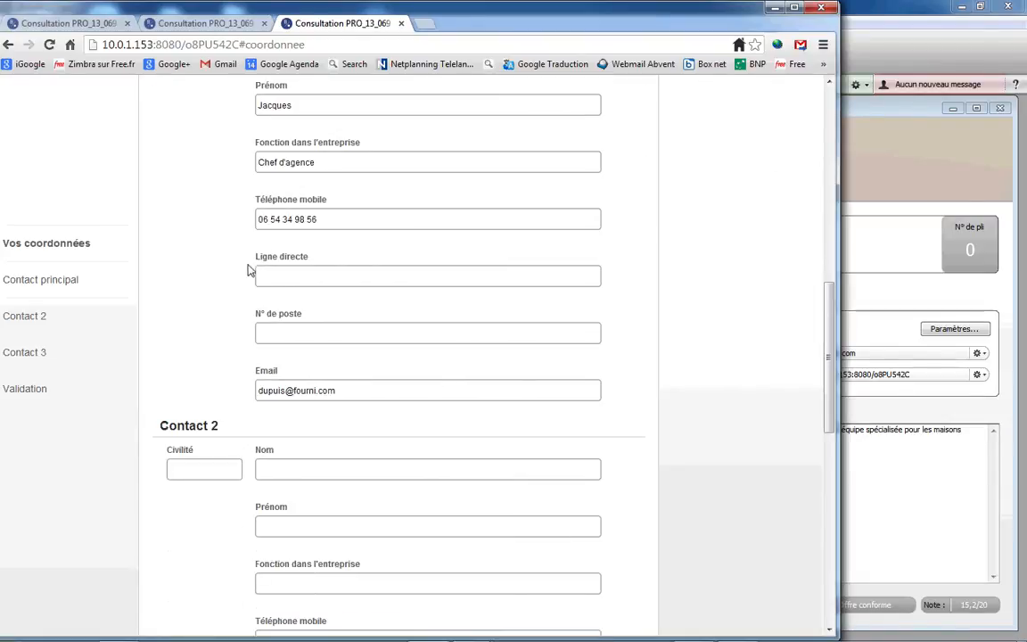
Step: Submit the company's contact details from the Validation section of the form and close the consultation site
click(29, 394)
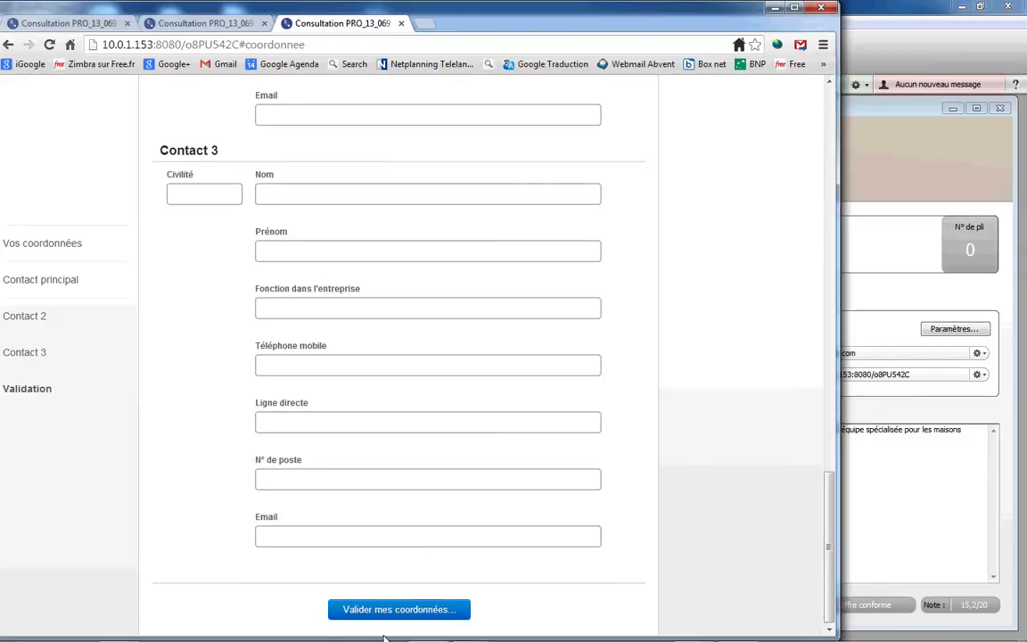
click(406, 610)
click(596, 548)
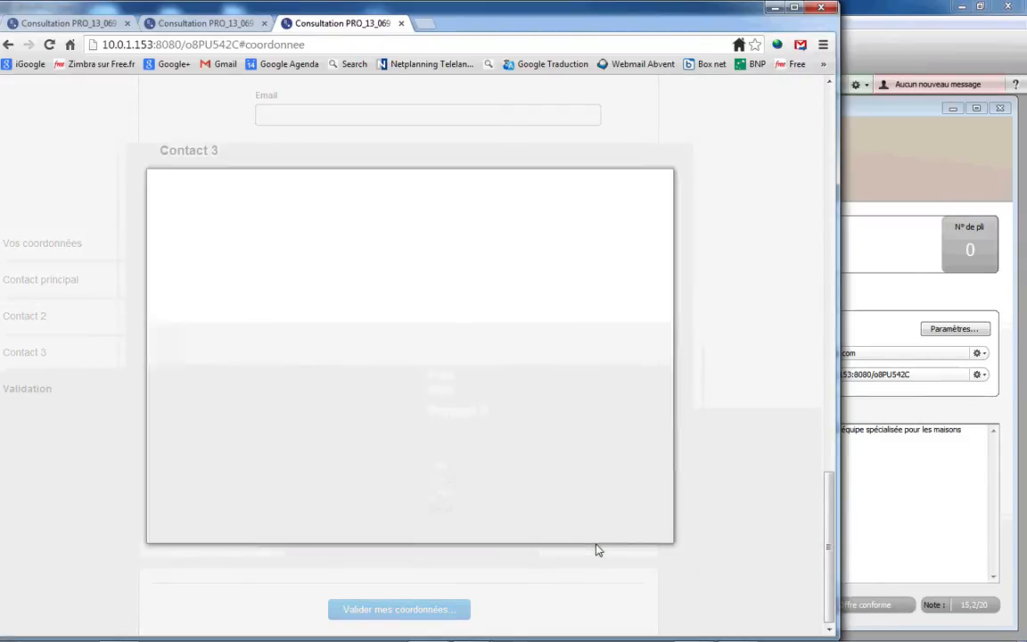
click(427, 374)
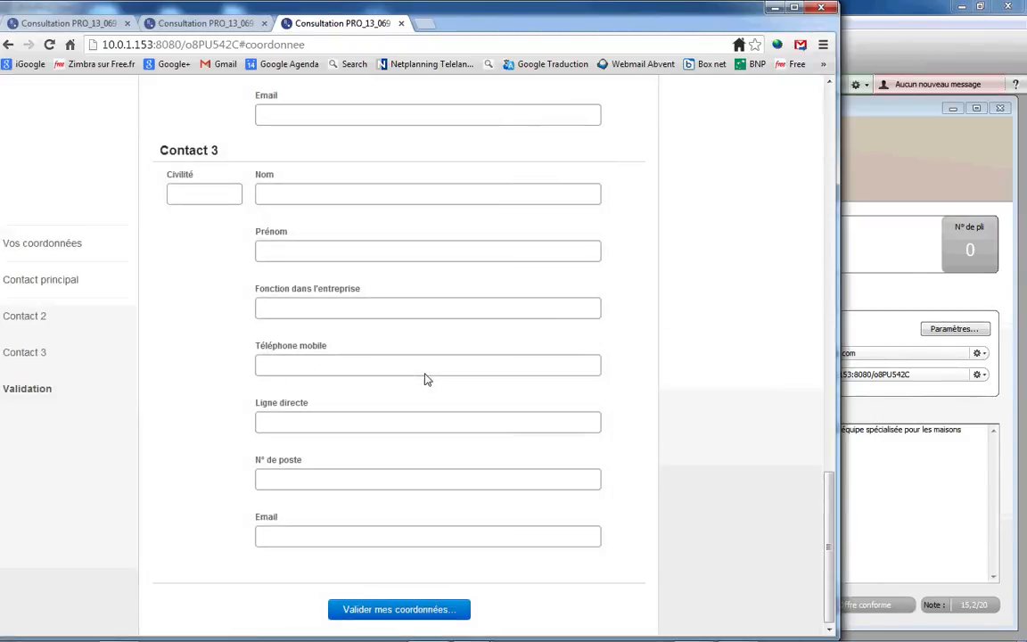
click(817, 11)
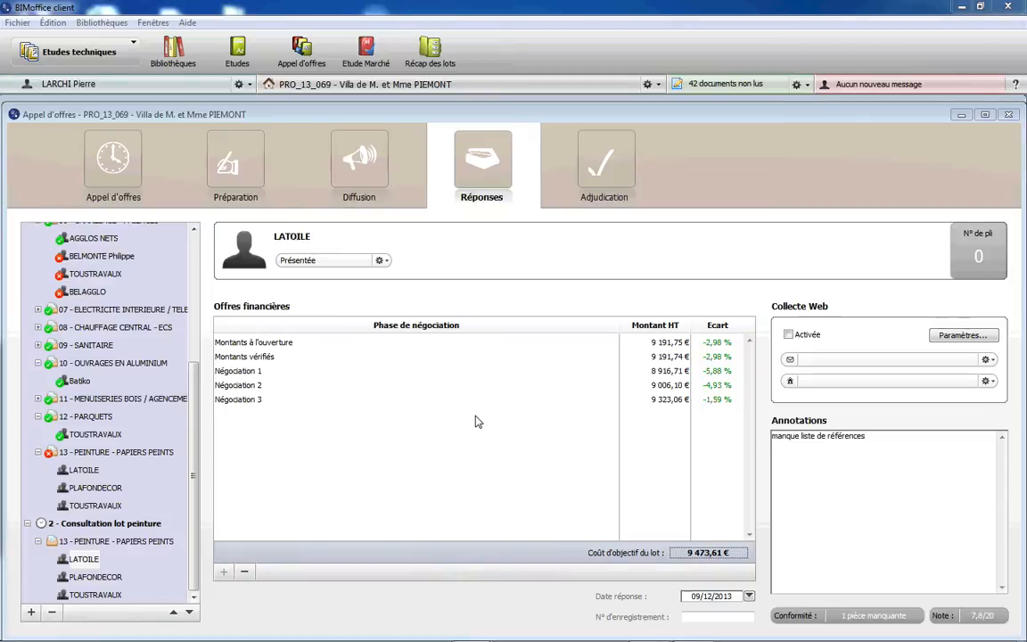
Step: Create a comparison table for lot 13 - PEINTURE - PAPIERS PEINTS in consultation 2, showing Solution de base and the company price schedules
click(116, 541)
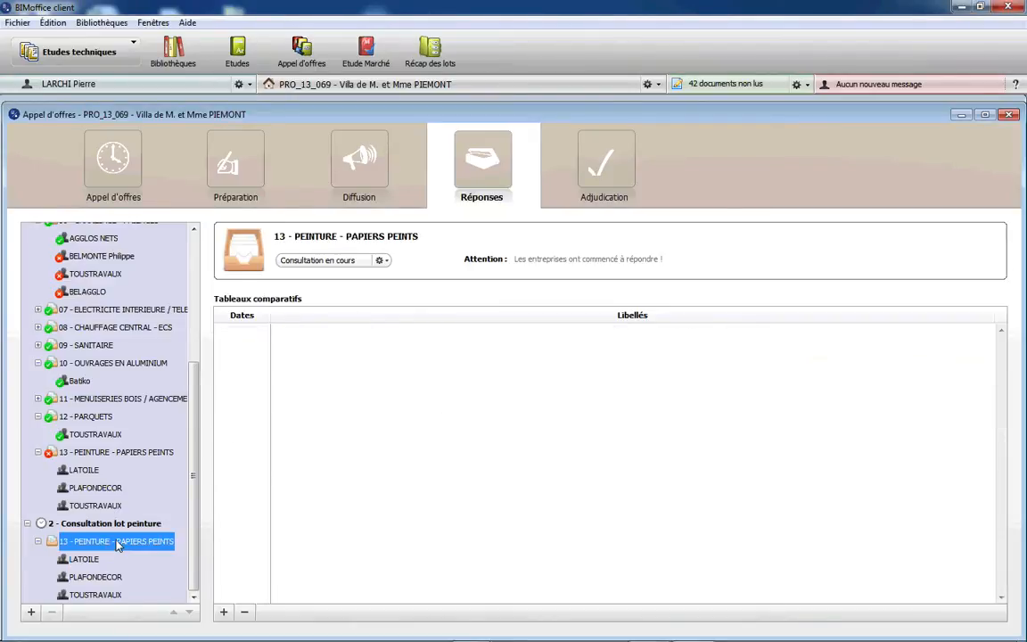
click(224, 612)
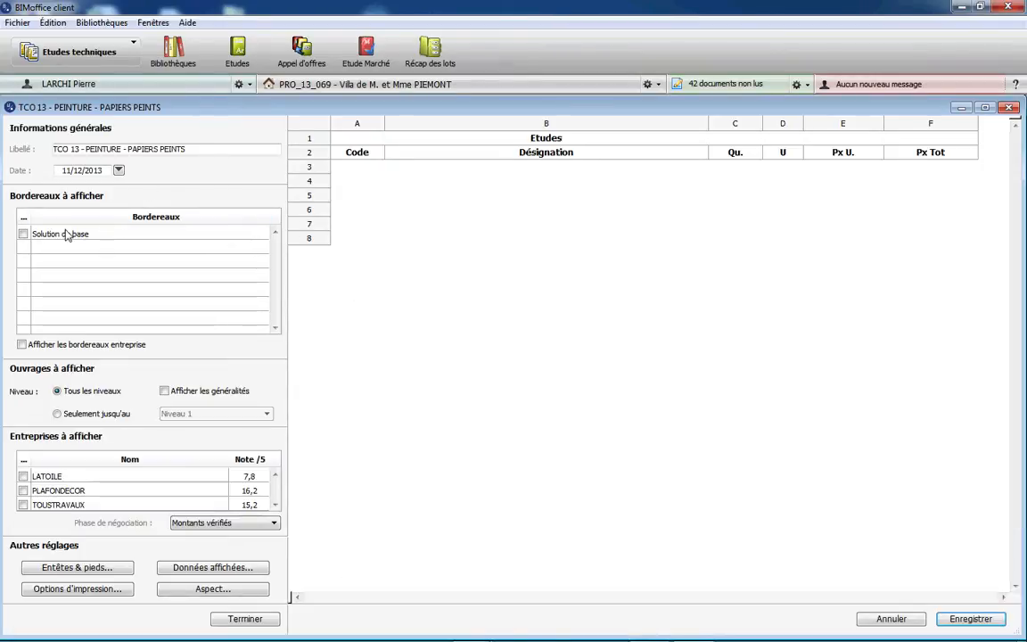
click(24, 235)
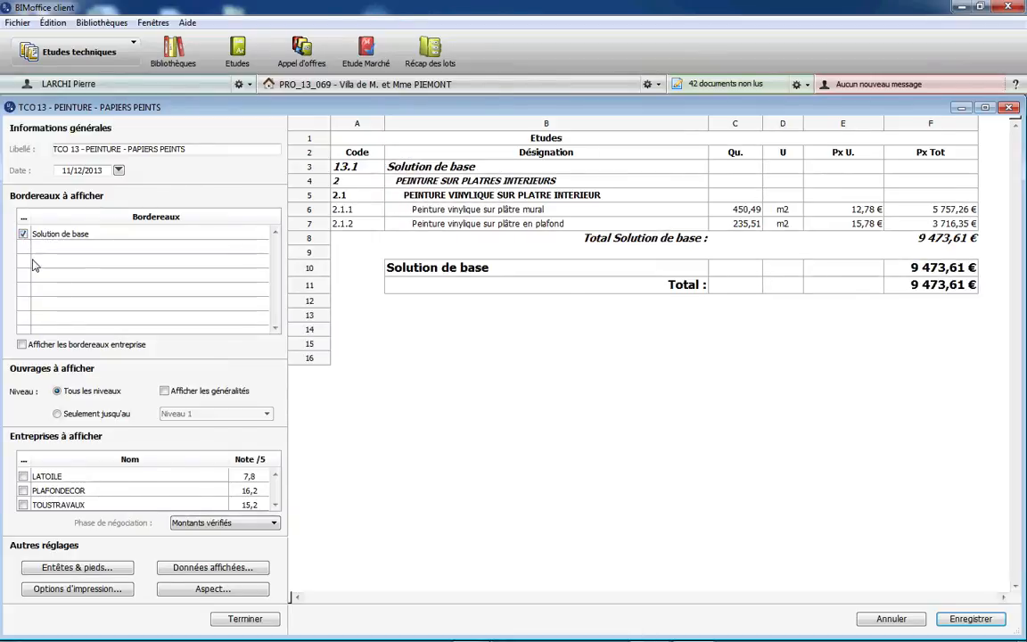
click(21, 344)
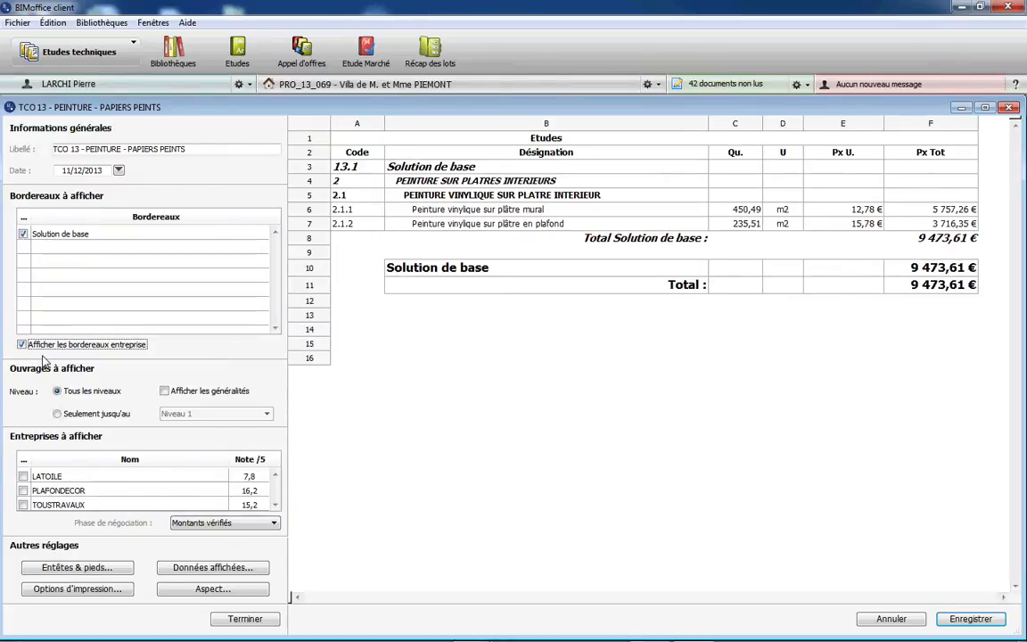
Step: Include LATOILE, PLAFONDECOR and TOUSTRAVAUX in the comparison table with the negotiation phase set to Négociation 3
click(23, 476)
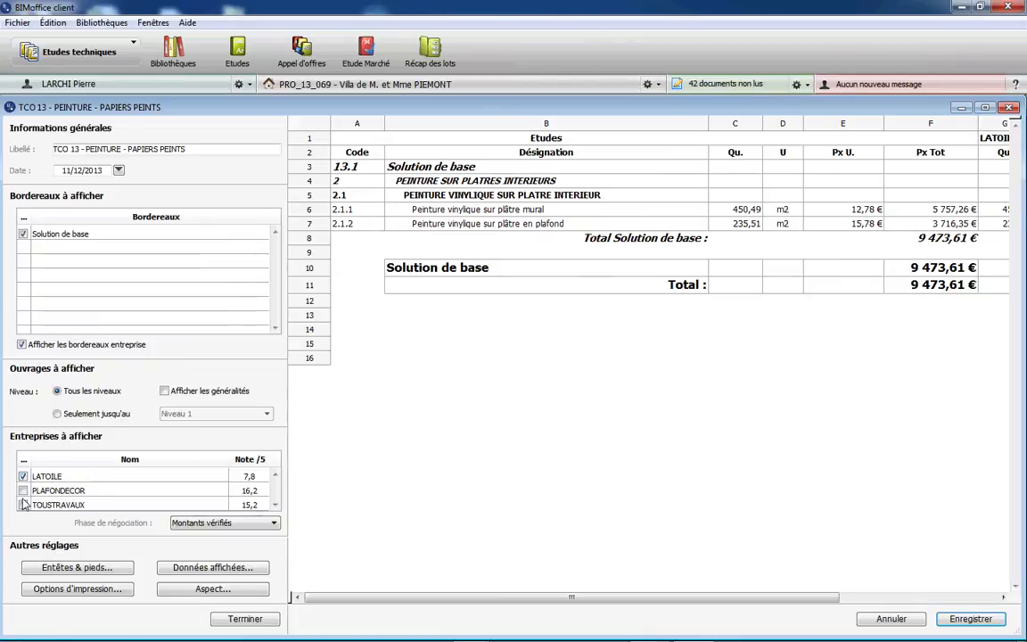
click(23, 490)
click(23, 506)
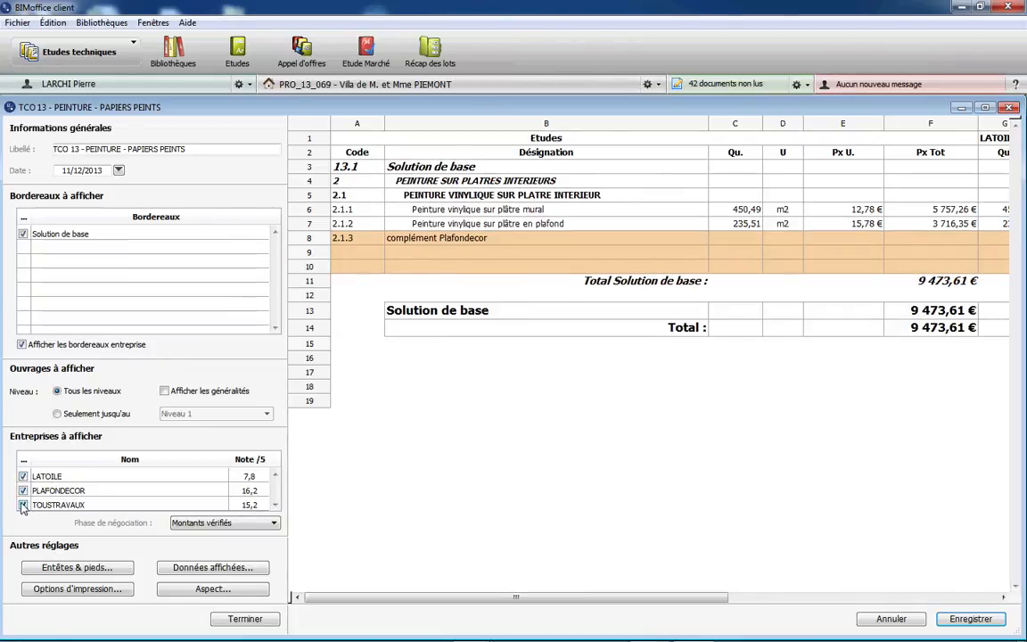
click(255, 523)
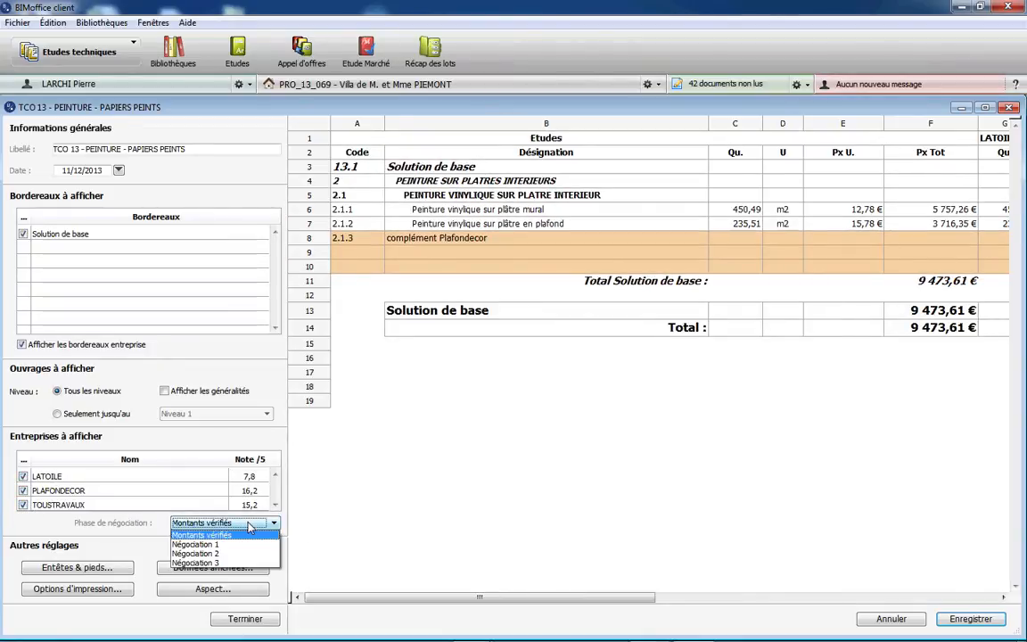
click(210, 564)
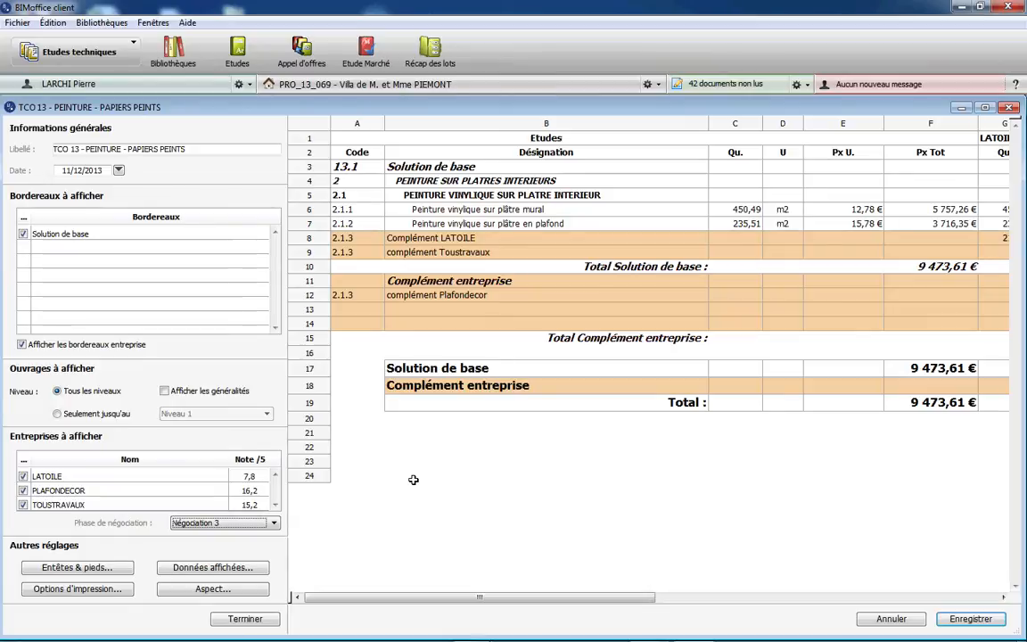
Step: Review the displayed-data options for the consultation and companies, and examine the companies' price columns in the comparison table
click(223, 568)
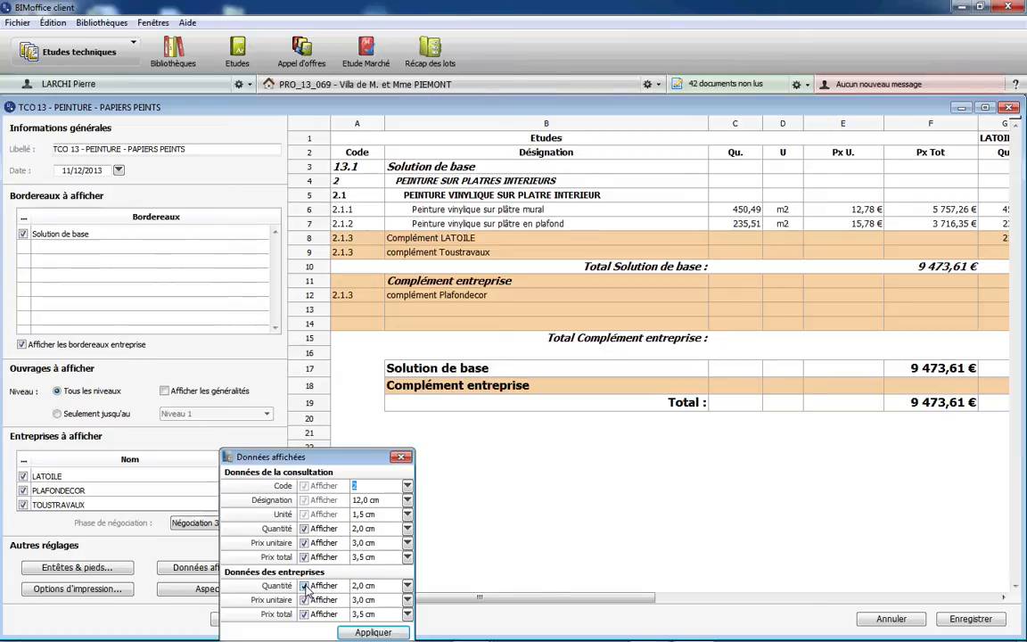
click(402, 458)
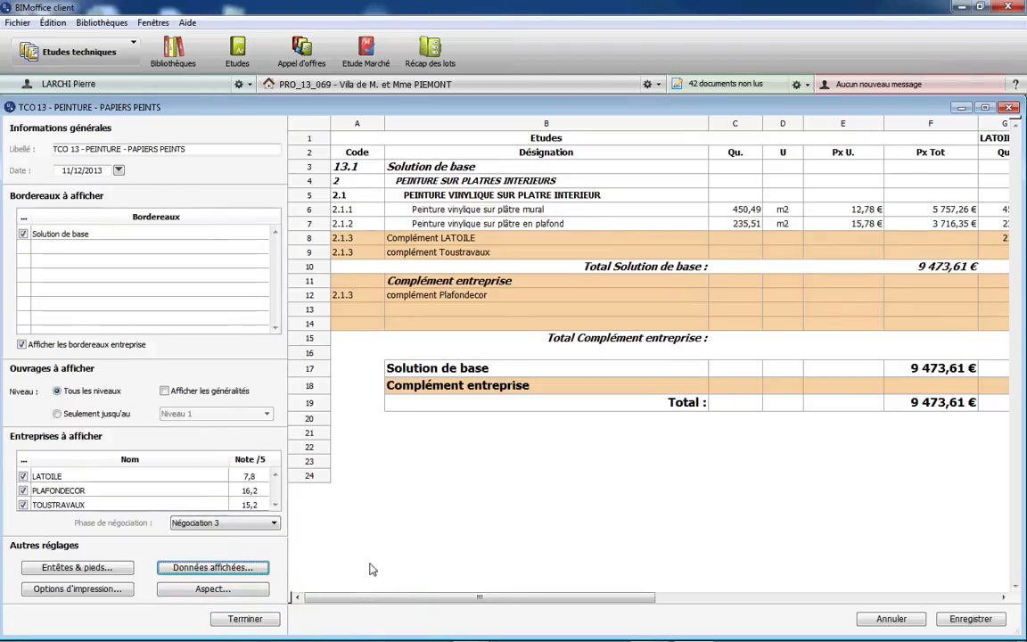
drag(591, 595, 703, 602)
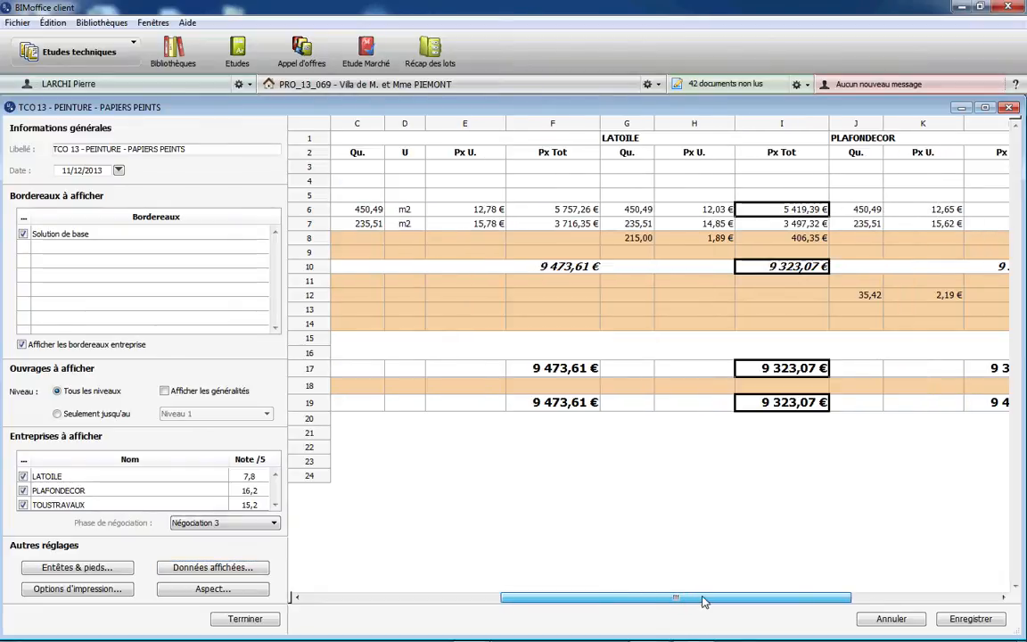
Step: Finish and save the TCO 13 comparison table, and reopen it from the lot's list of comparison tables
click(243, 619)
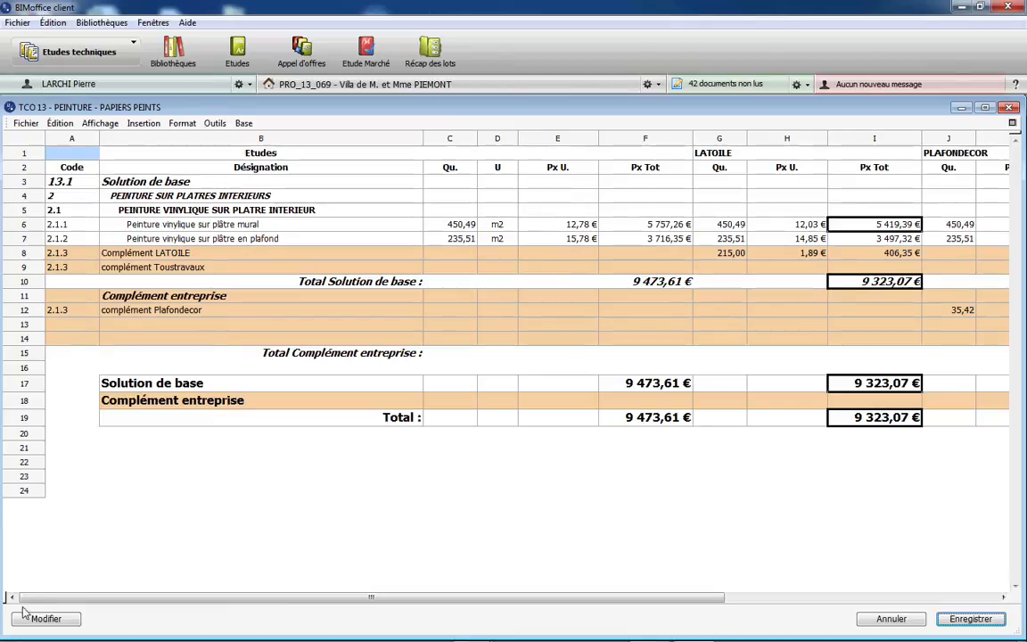
click(969, 619)
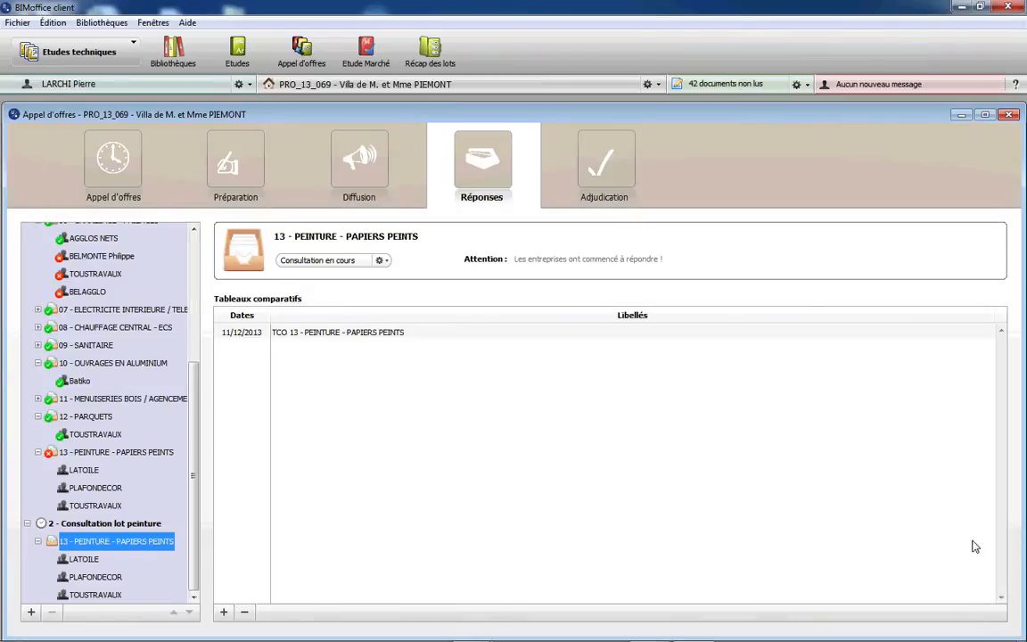
double_click(358, 332)
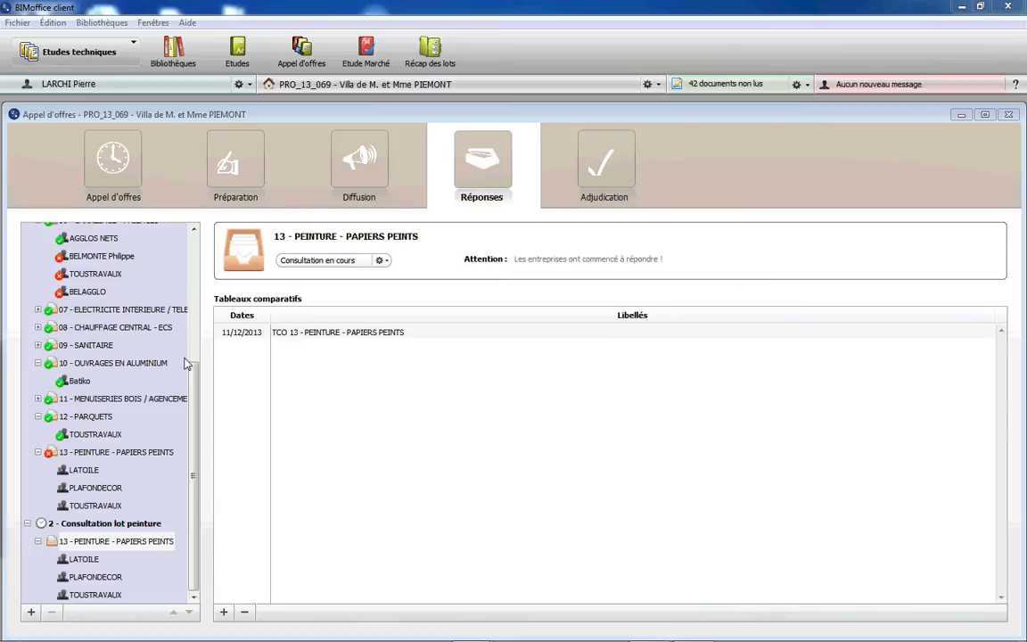
Step: Review the offer summary reports under Appels d'offres in the custom tables for 1 - Consultation générale
click(18, 23)
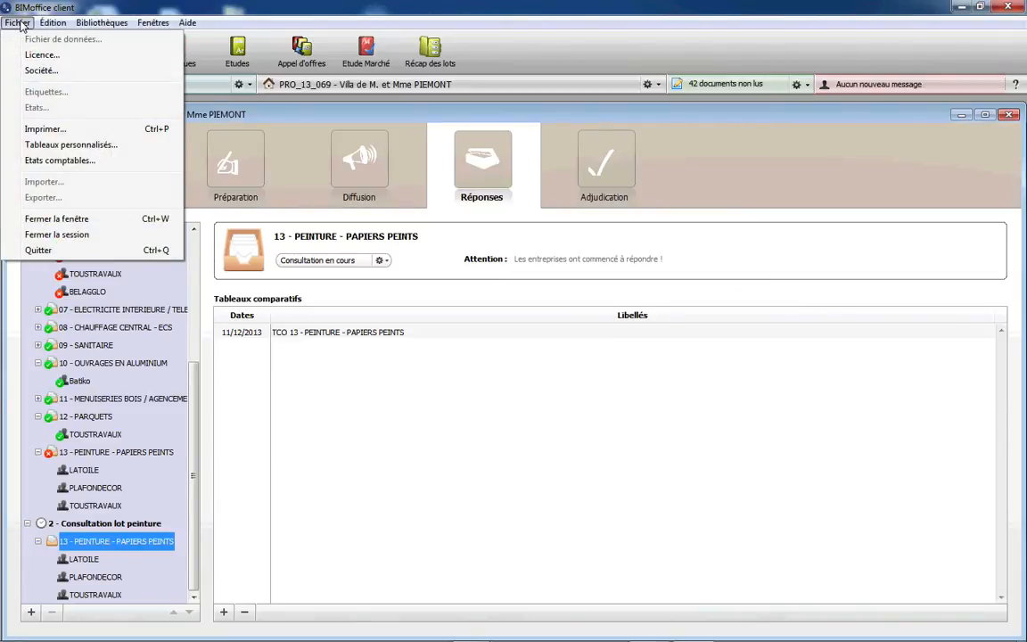
click(61, 145)
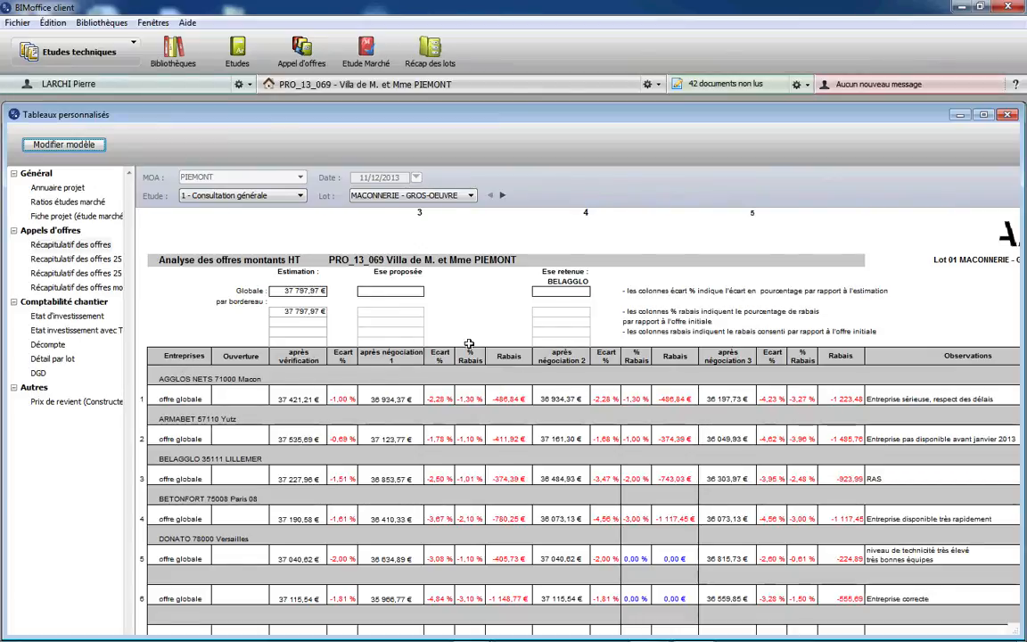
click(72, 258)
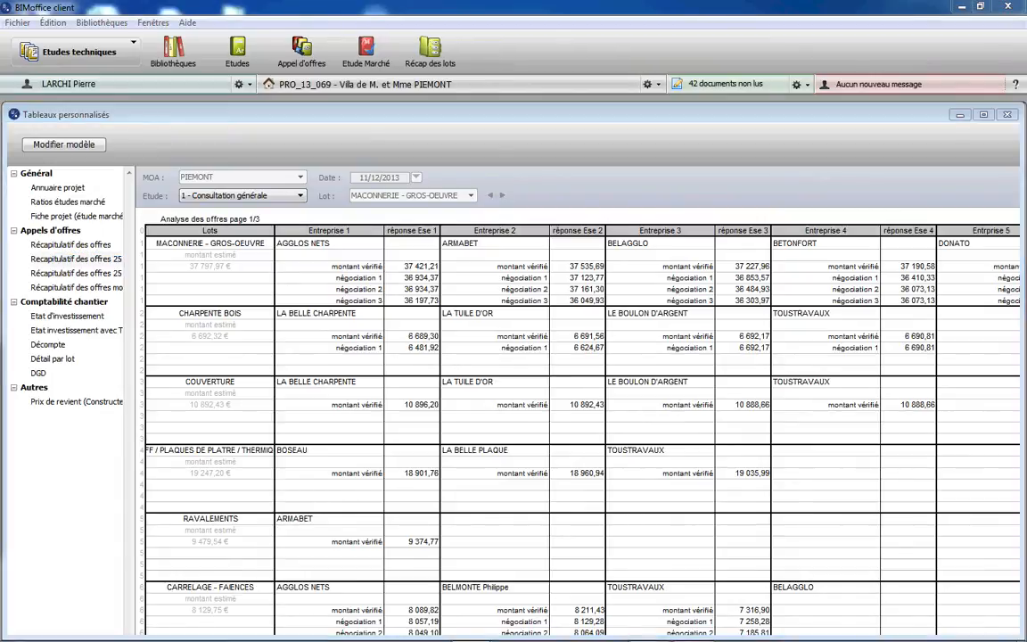
click(86, 260)
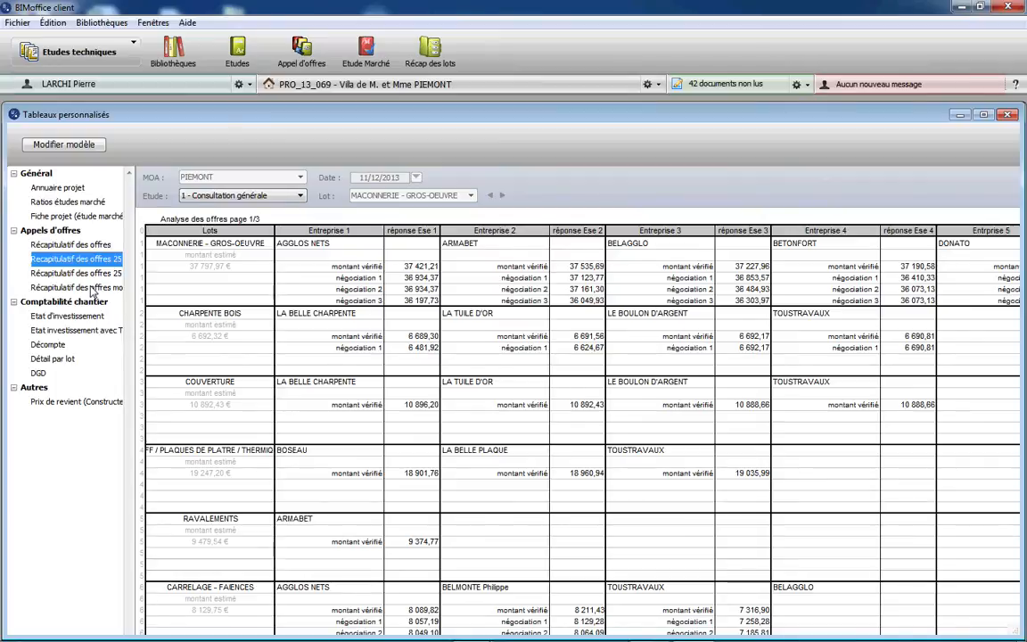
click(90, 287)
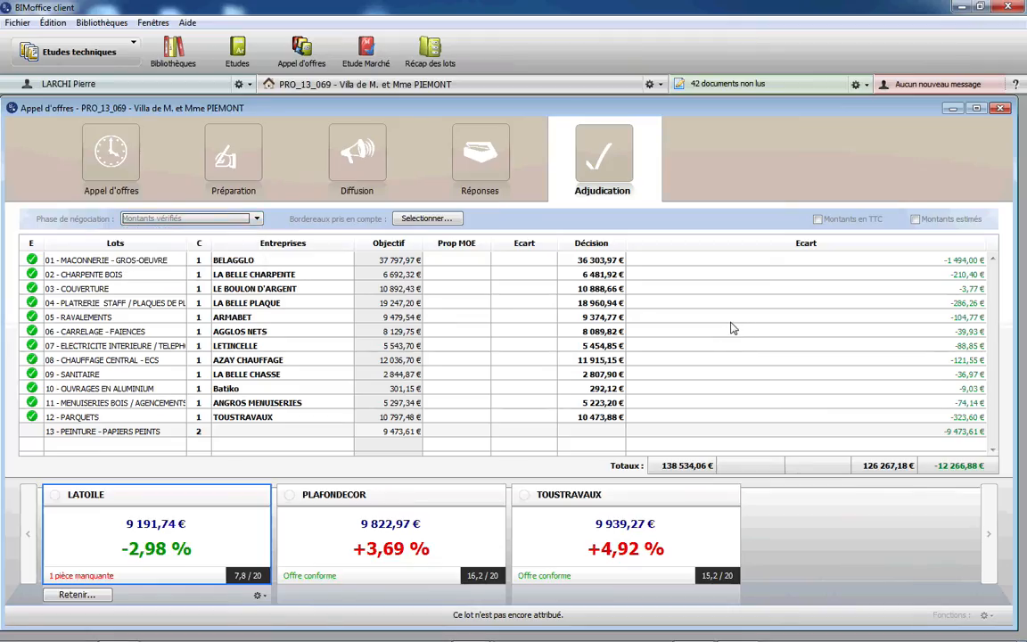
Step: Set the award view's negotiation phase to Montants après négociation 3 and select PLAFONDECOR's offer for lot 13
click(179, 220)
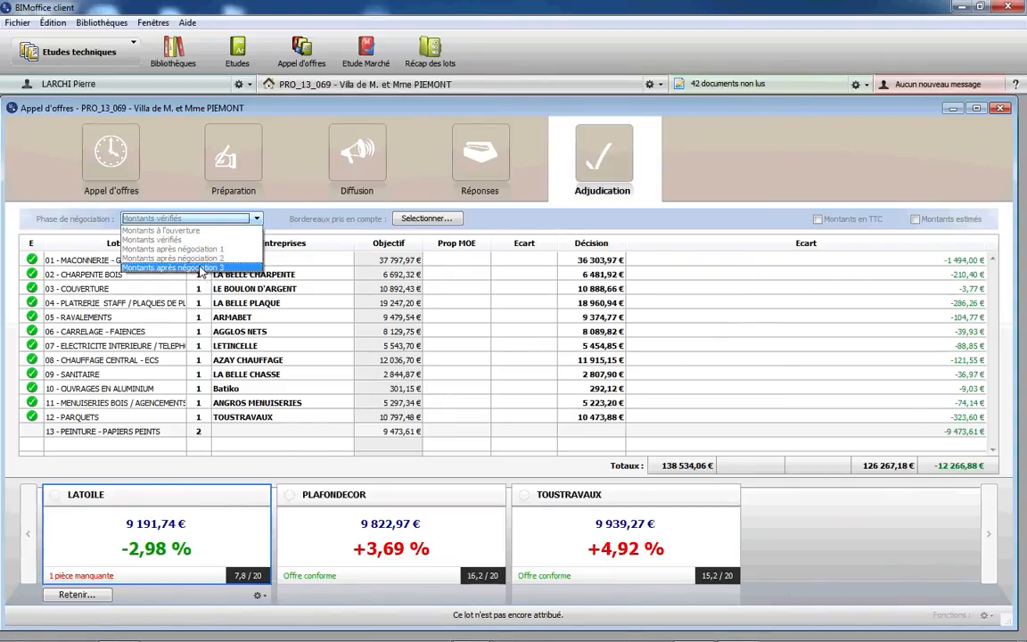
click(202, 268)
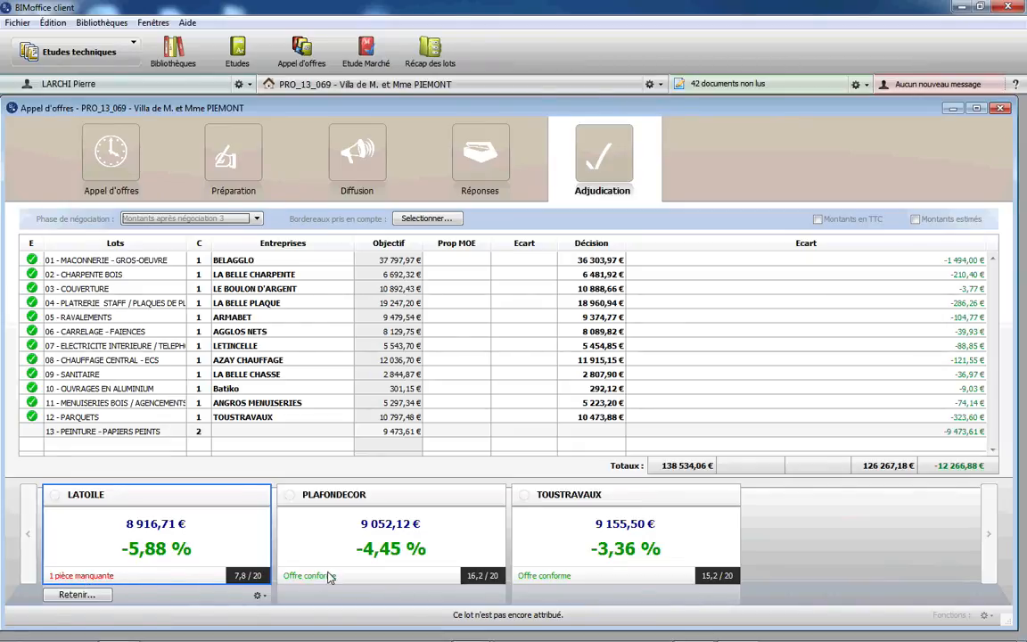
click(348, 546)
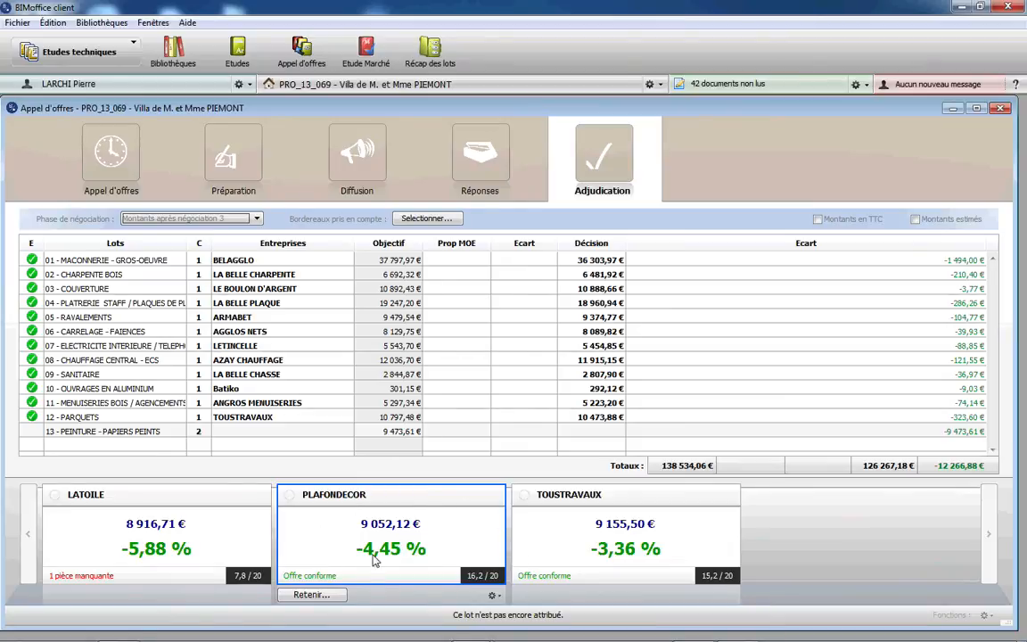
Step: Award lot 13 to PLAFONDECOR with Complément entreprise included, validating the contract amounts, the company and the supplied documents
click(308, 594)
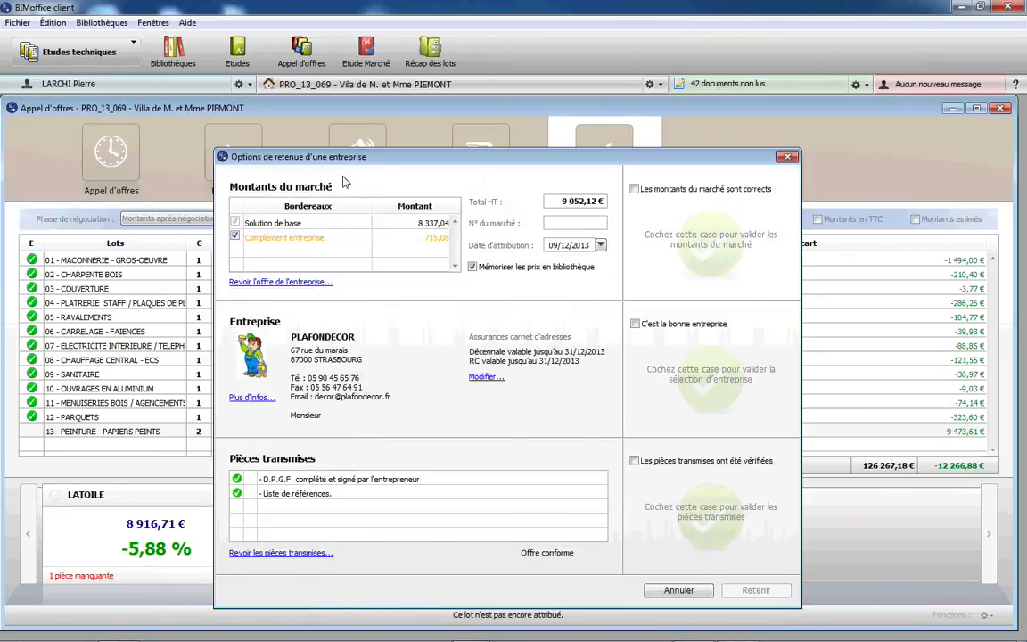
click(236, 238)
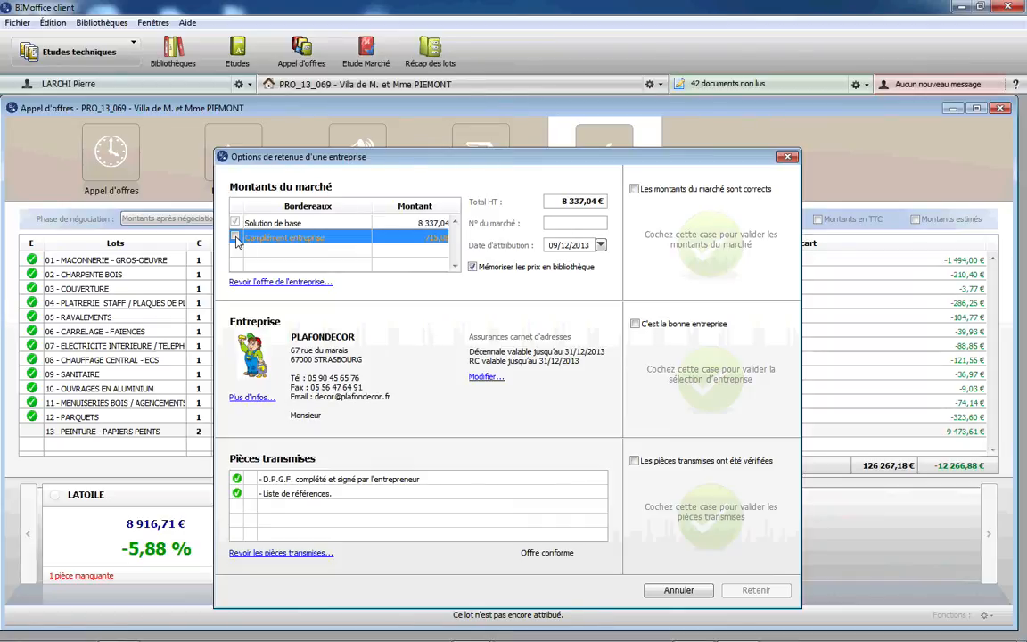
click(235, 238)
click(635, 188)
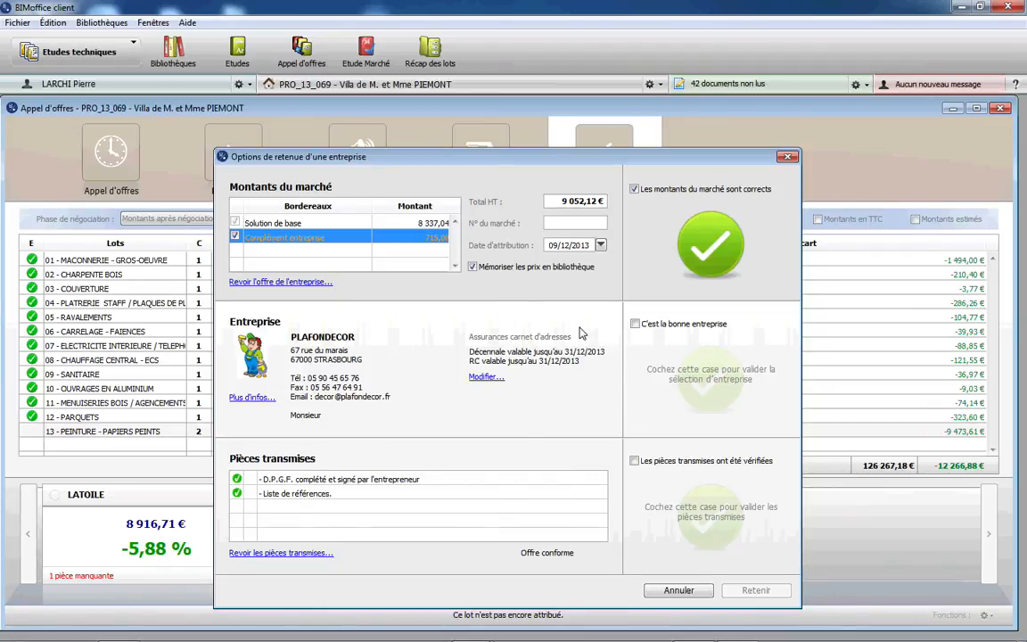
click(634, 324)
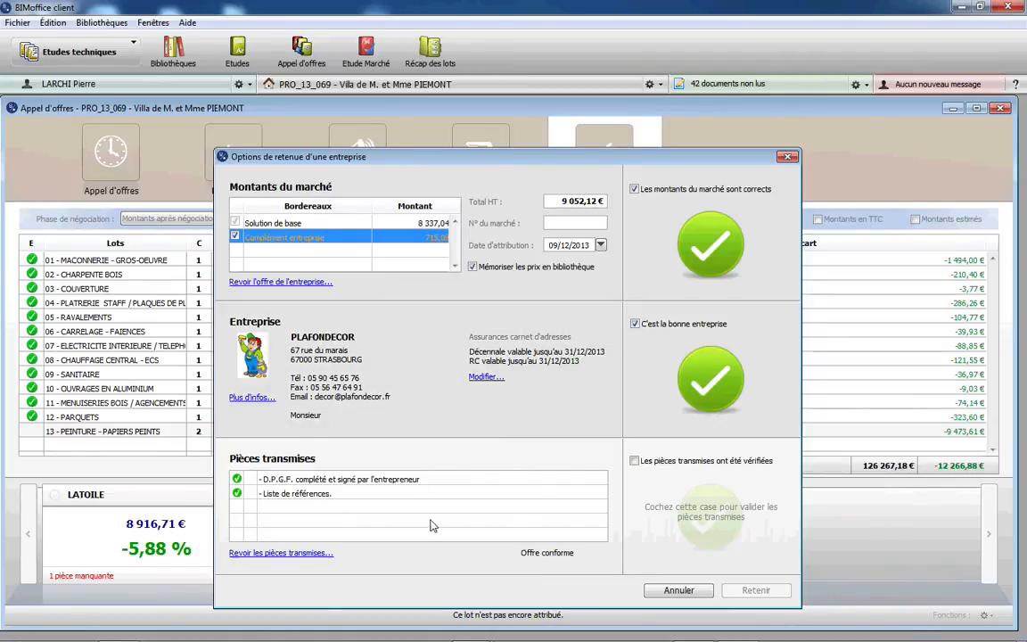
click(635, 461)
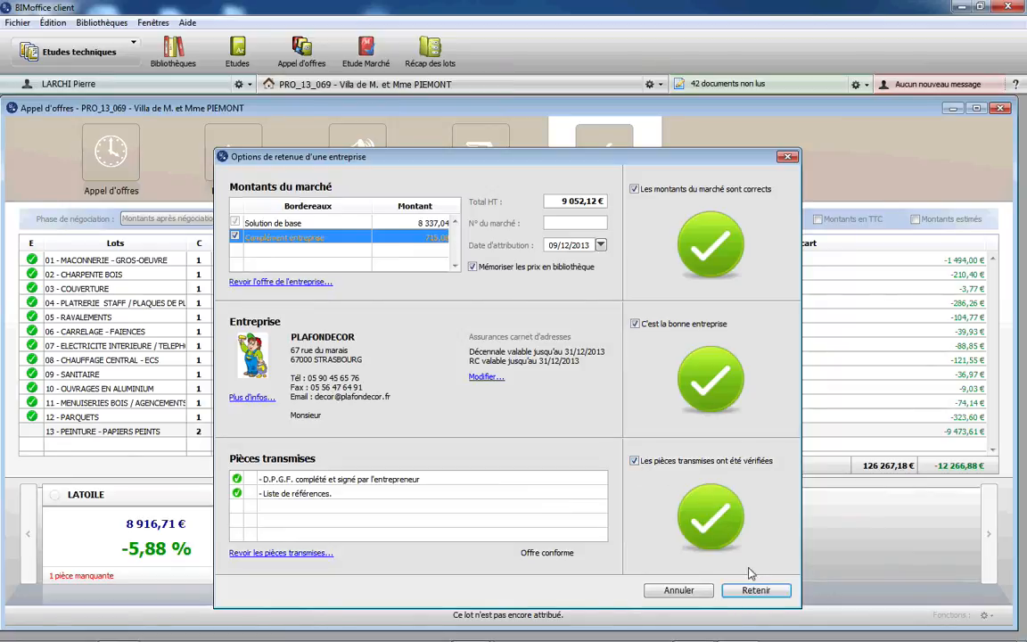
click(755, 592)
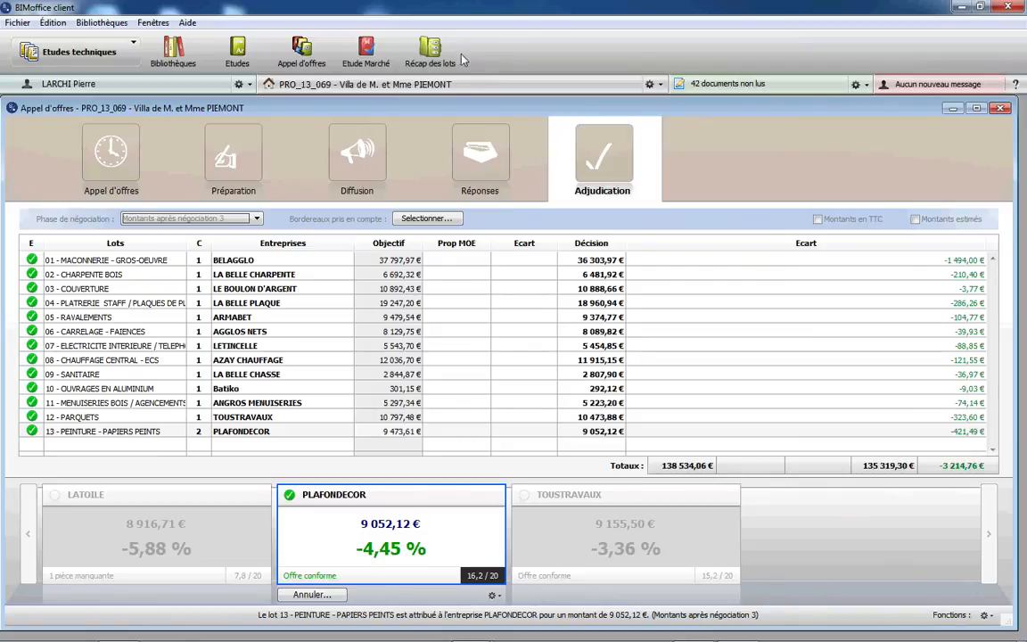
Step: Look up PLAFONDECOR's entry for lot 13 among the participants in the current project's directory
click(535, 84)
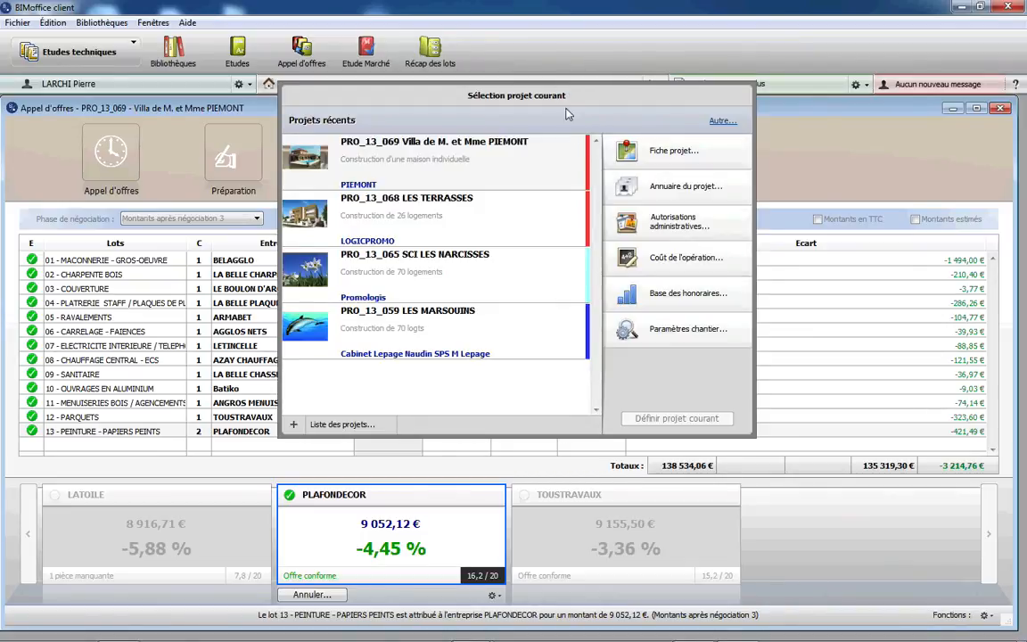
click(635, 183)
scroll(303, 390, down, 3)
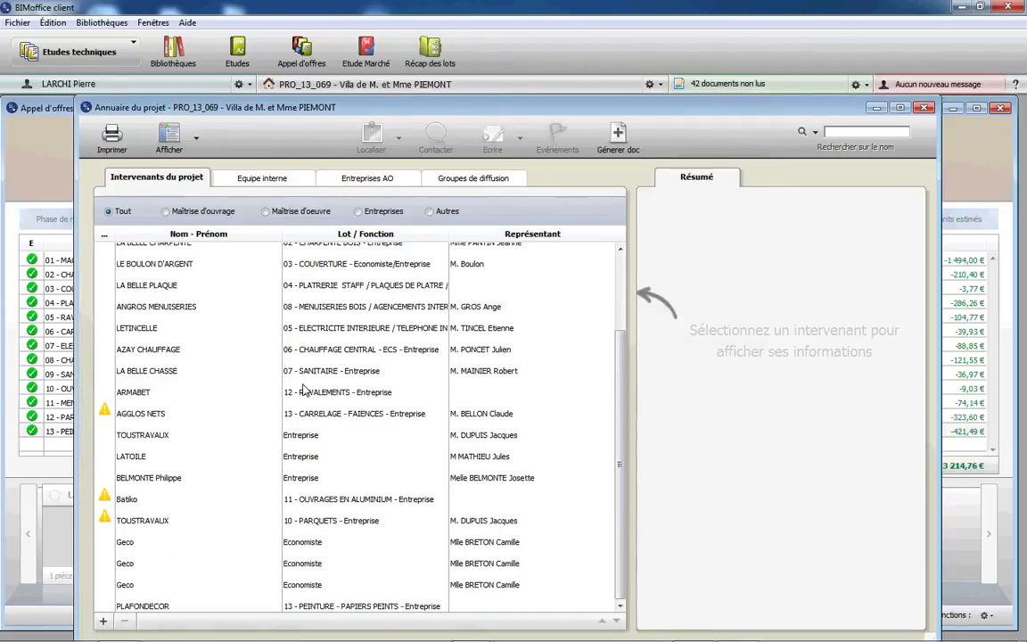
click(363, 607)
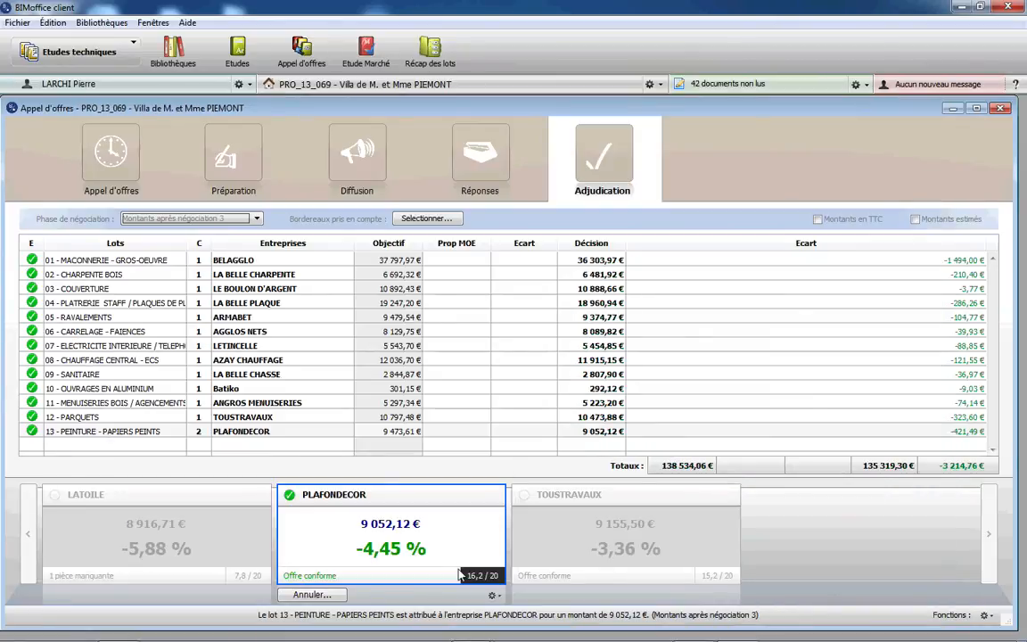
Step: Generate the letters to lot 13's unsuccessful companies, LATOILE and TOUSTRAVAUX, from the Lettre de remerciements HYAv11 template
click(986, 616)
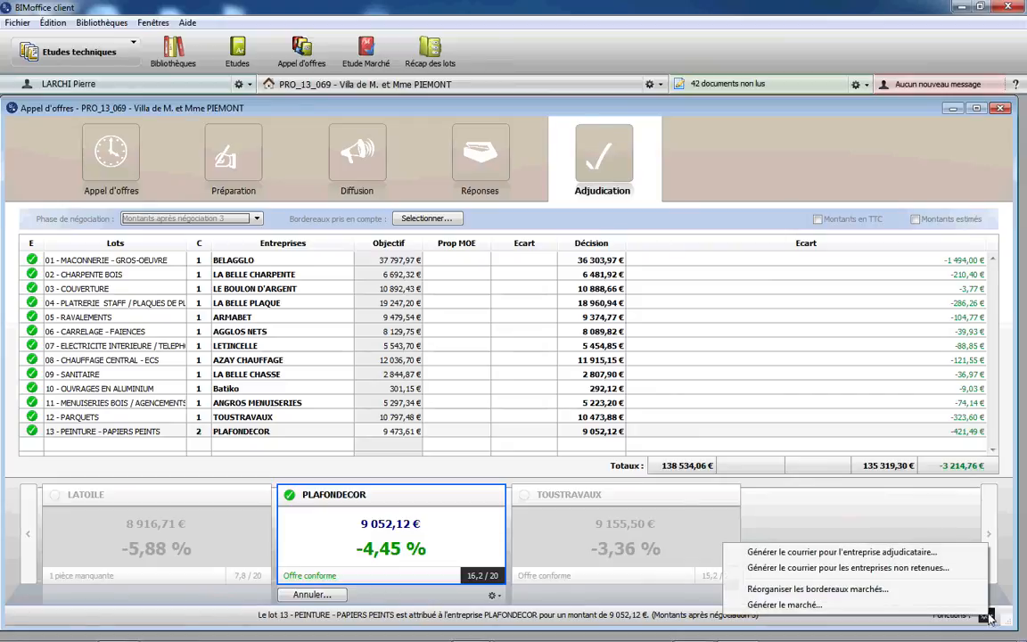
click(875, 568)
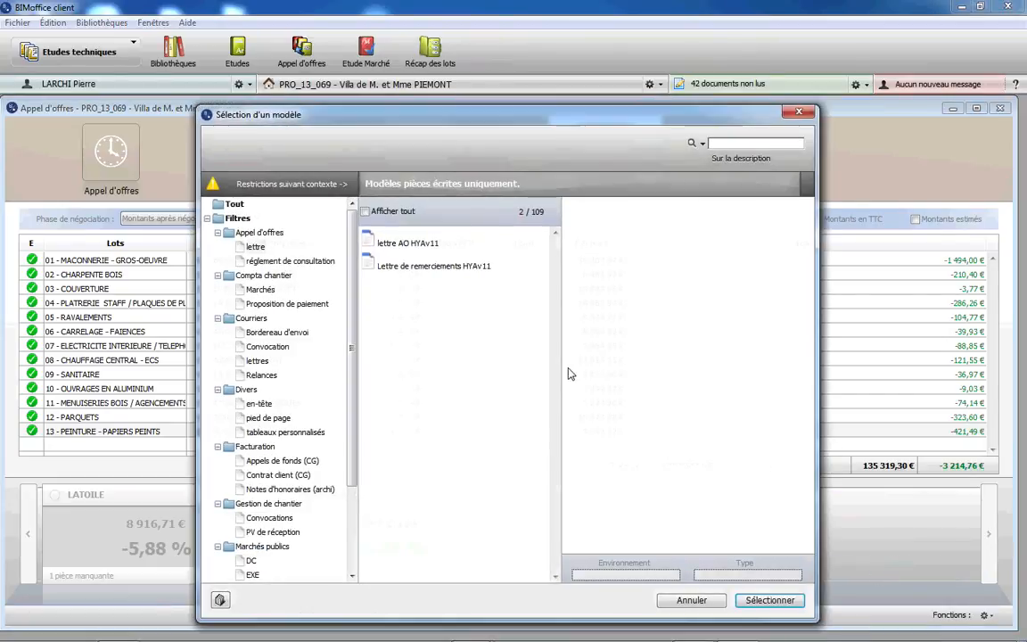
click(413, 267)
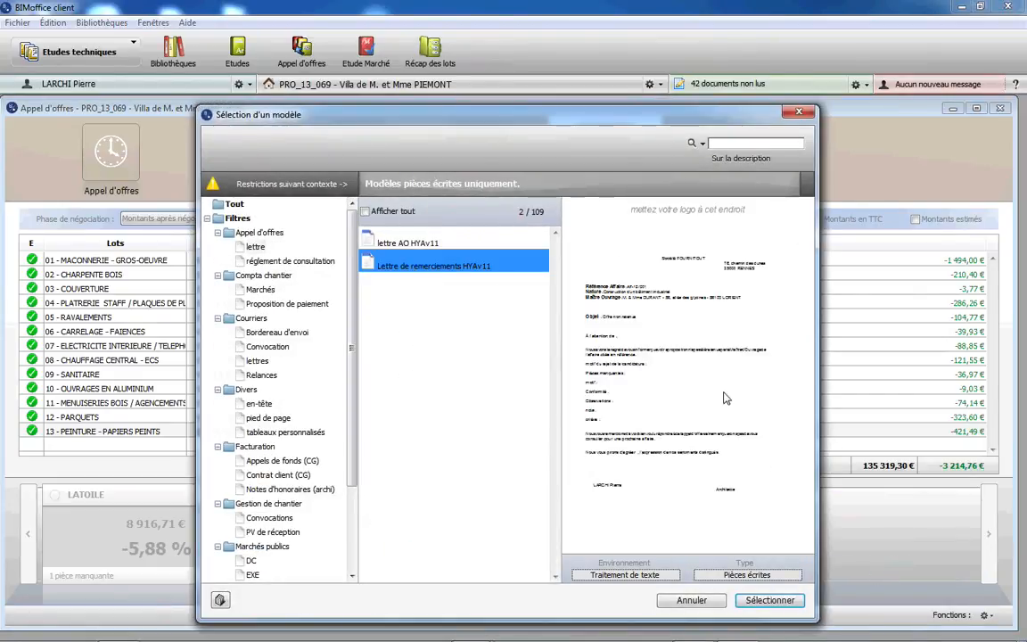
click(775, 603)
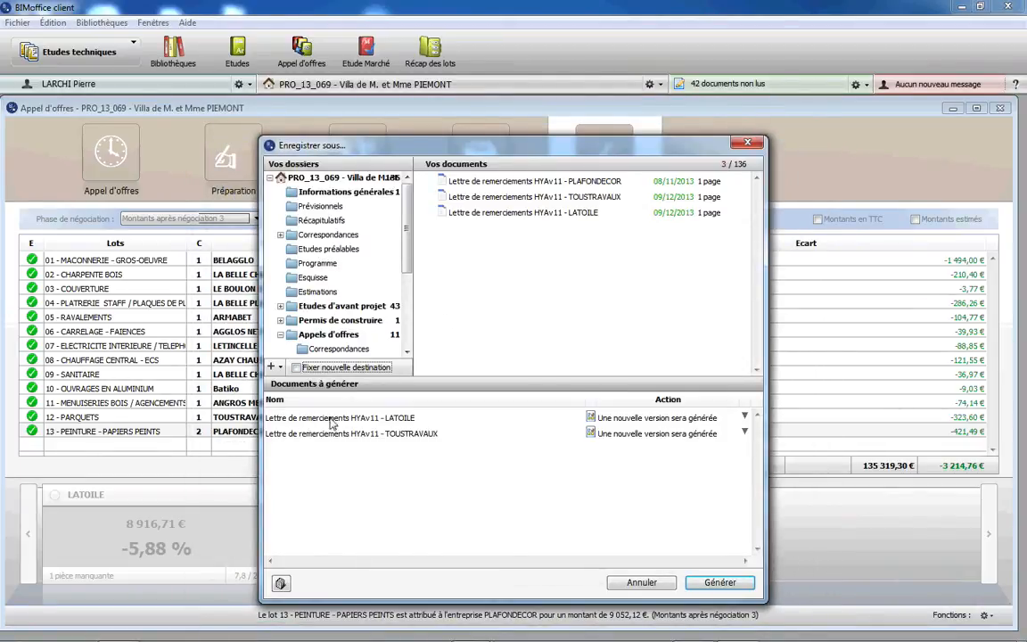
click(703, 584)
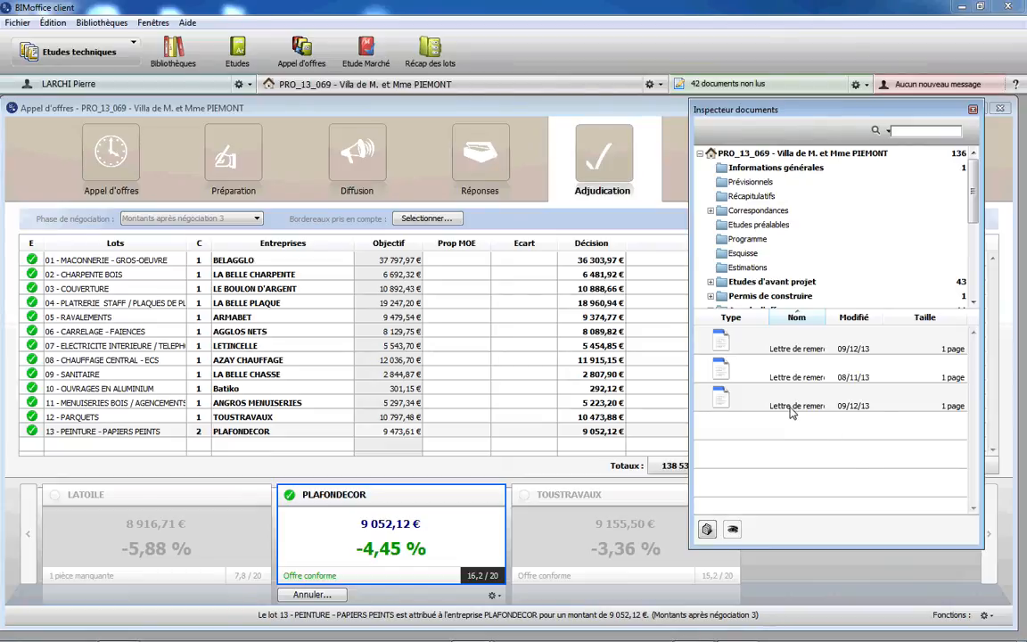
Step: Preview the generated Lettre de remerciements HYAv11 addressed to TOUSTRAVAUX, and close it
click(713, 394)
click(733, 531)
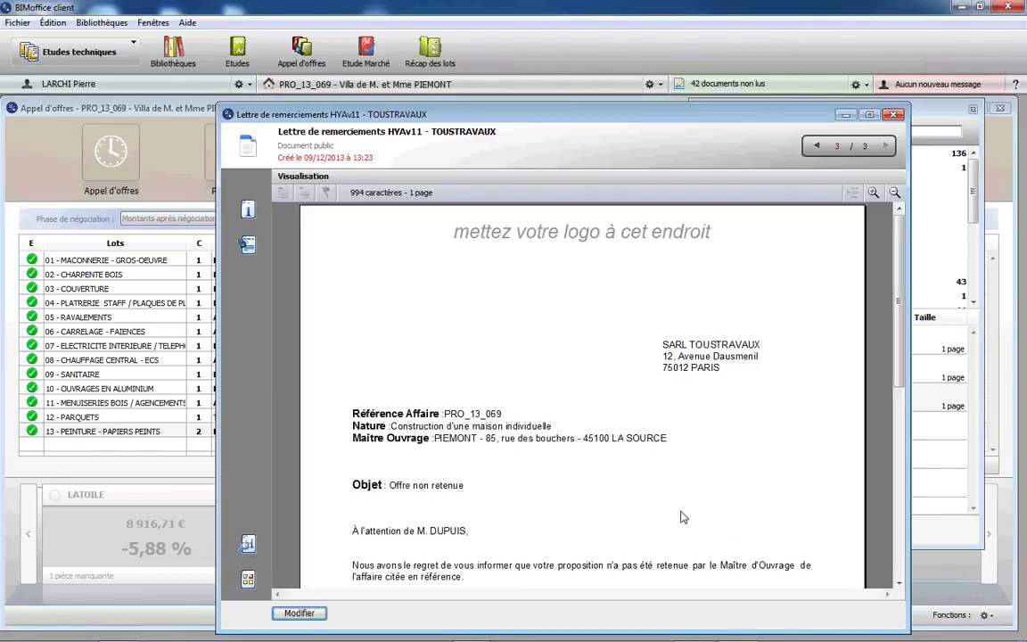
click(889, 115)
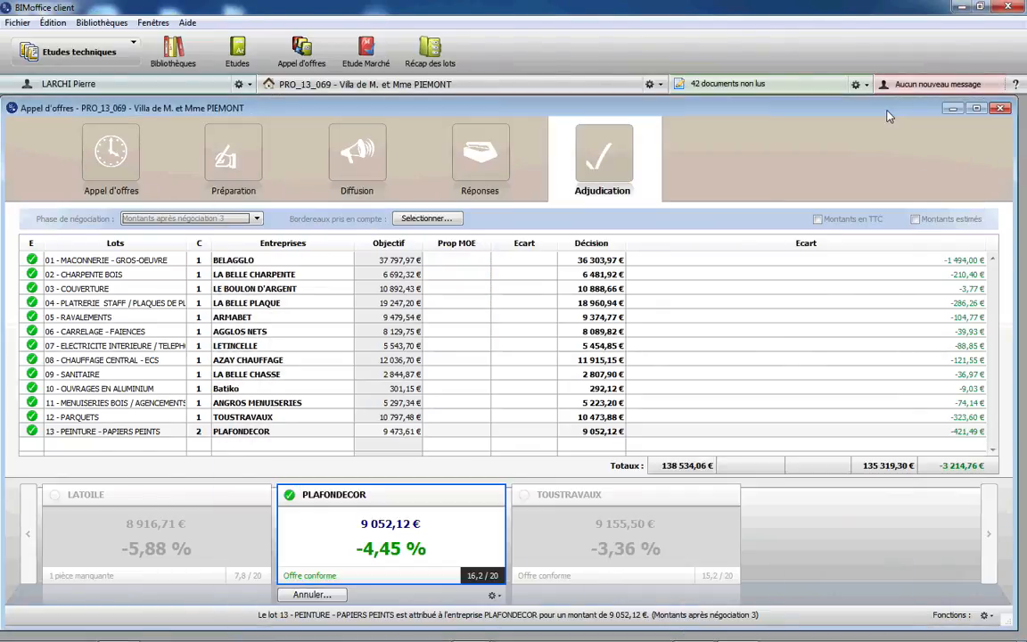